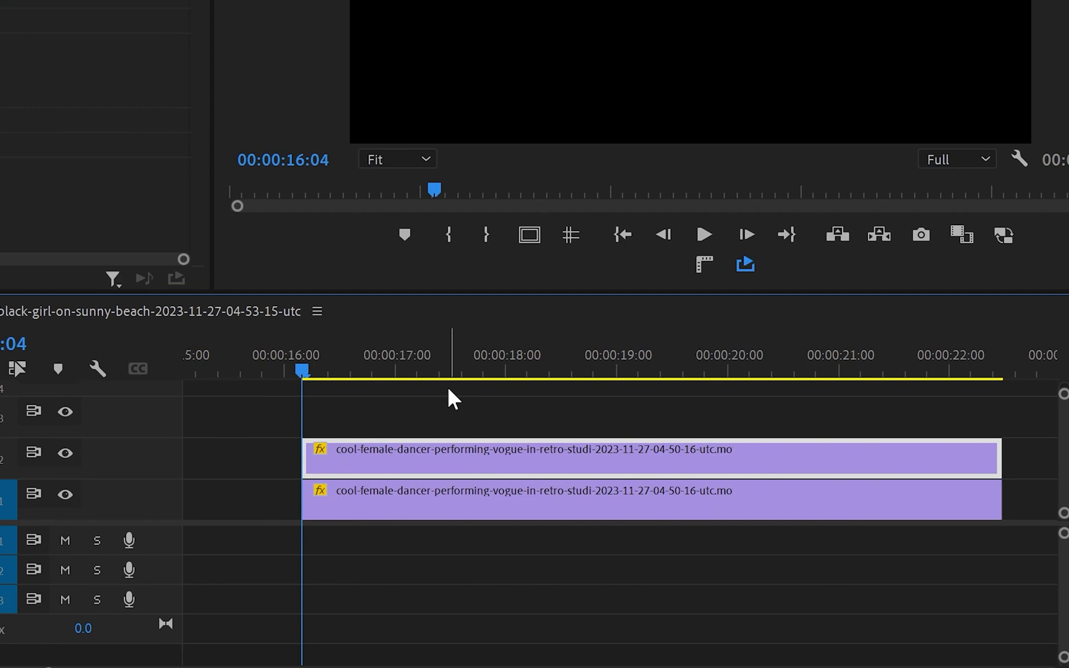
- Shift the dancer clip on V2 two frames later than the V1 clip and play back the result
key(alt+Right)
key(alt+Right)
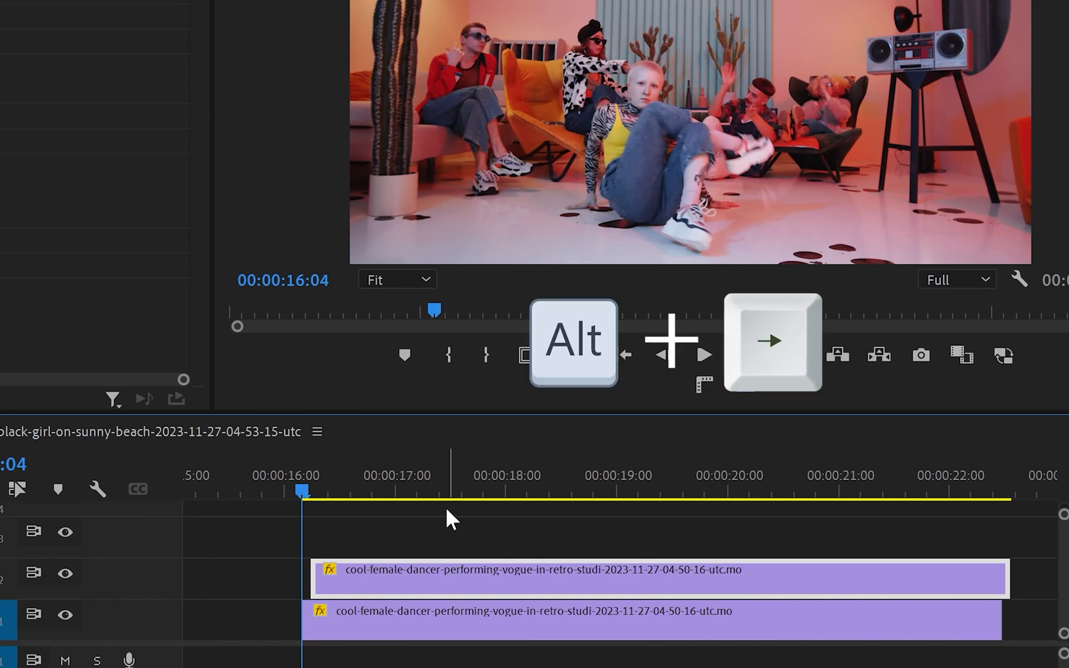
key(space)
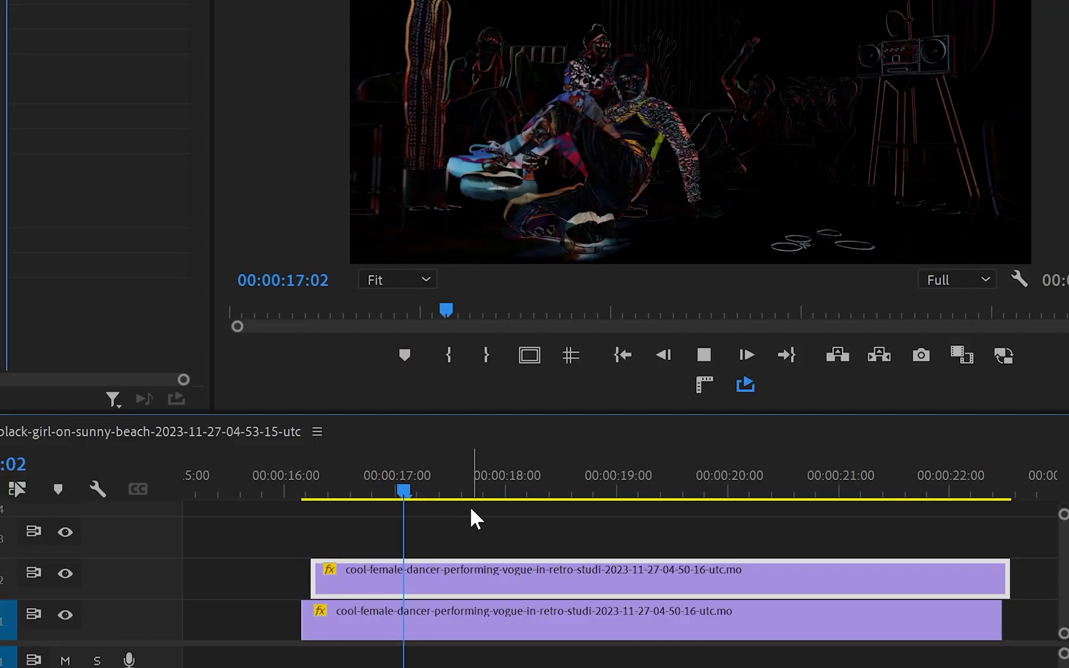
key(space)
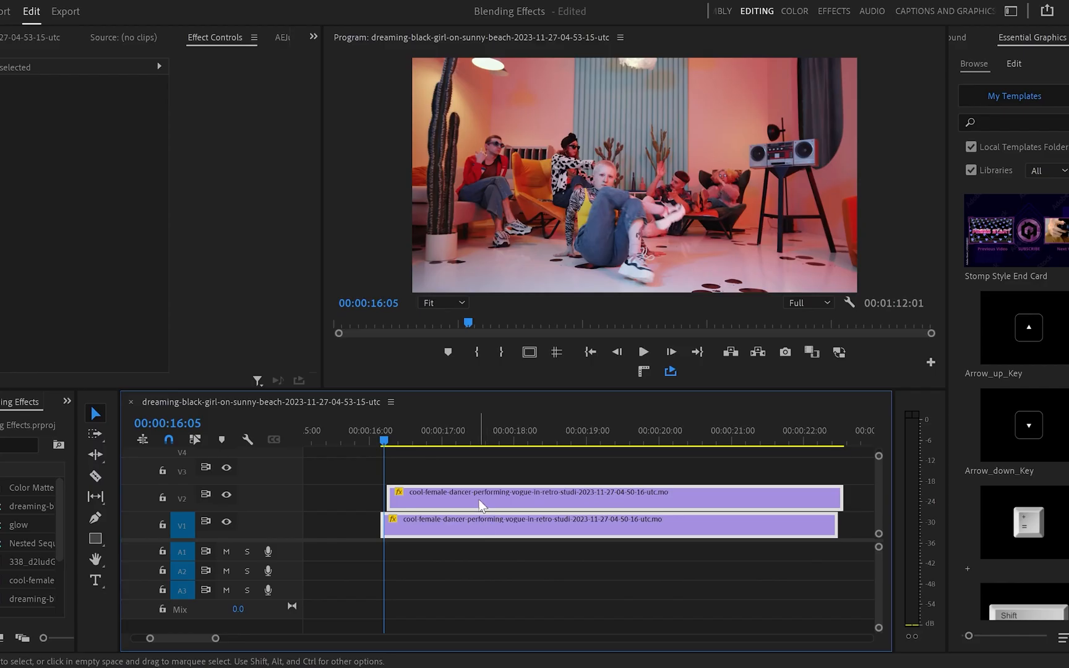
- Move the two dancer clips up to V2 and V3 and place another copy of the dancer clip on V1
mouse_move(480, 499)
mouse_down()
mouse_move(479, 482)
mouse_move(469, 518)
mouse_up()
click(482, 518)
click(467, 499)
- Trim the starts and ends of the three stacked dancer clips so they line up at both edges
click(802, 477)
drag(839, 468, 830, 468)
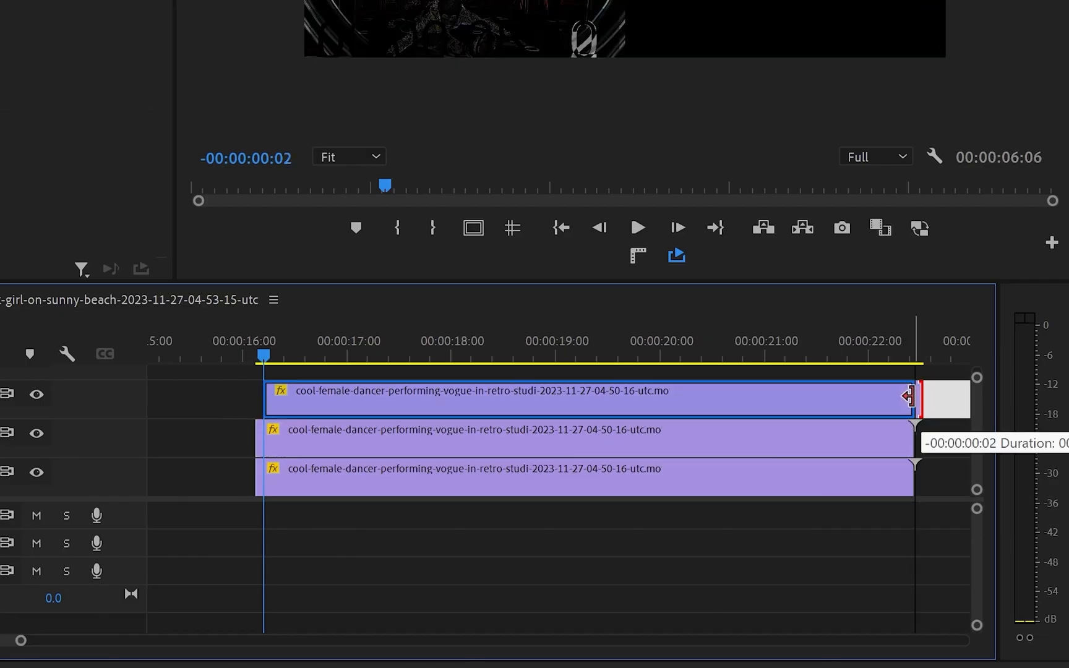
drag(906, 396, 907, 396)
drag(257, 477, 268, 467)
- Nest the dancer clips on V2 and V3 as "glow" and open the nested clip's blend mode options
drag(949, 410, 867, 427)
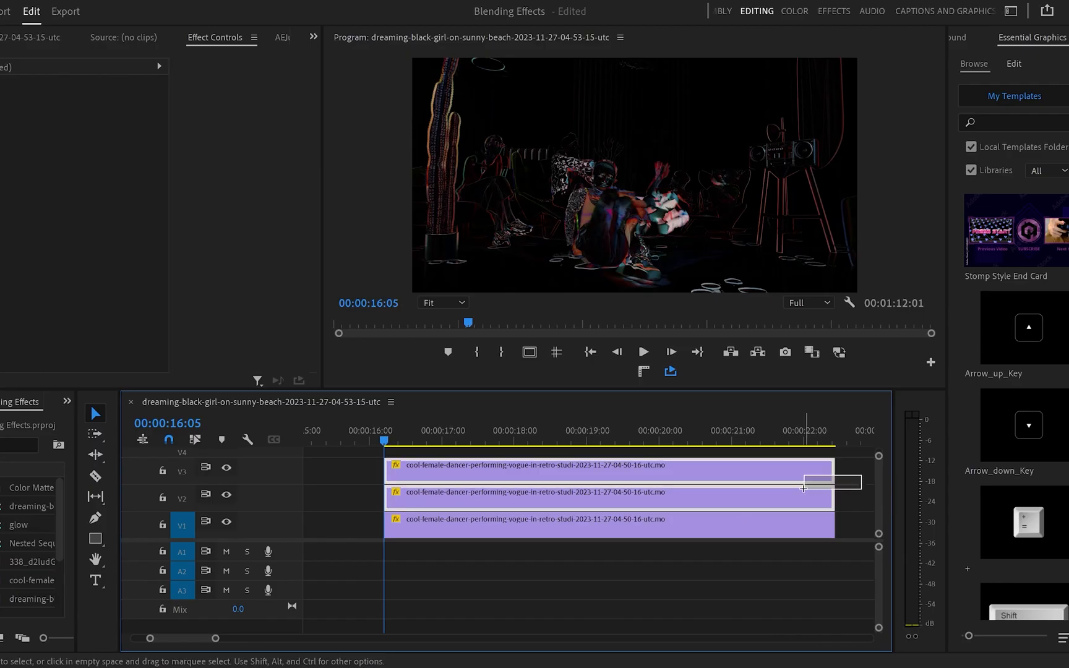
key(alt+n)
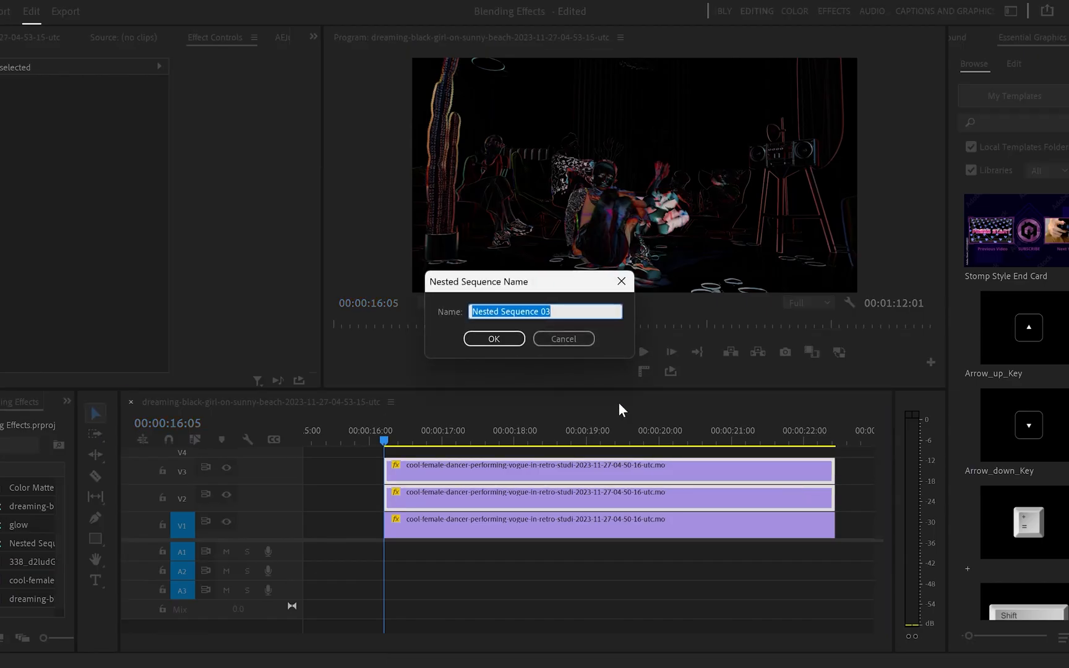
text(glow)
key(Return)
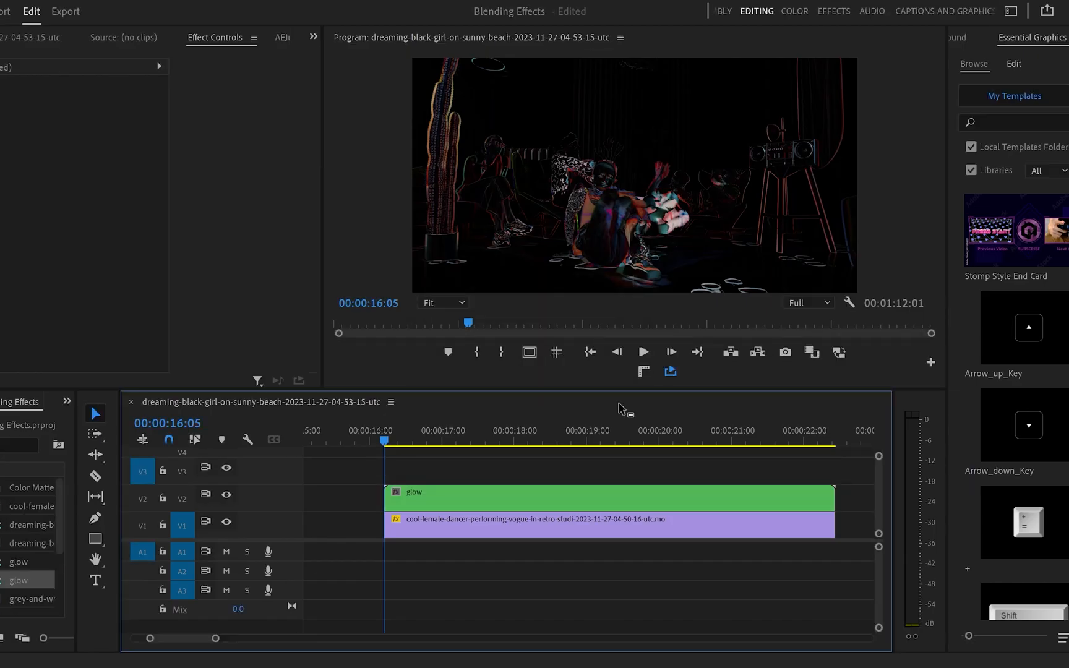
click(469, 495)
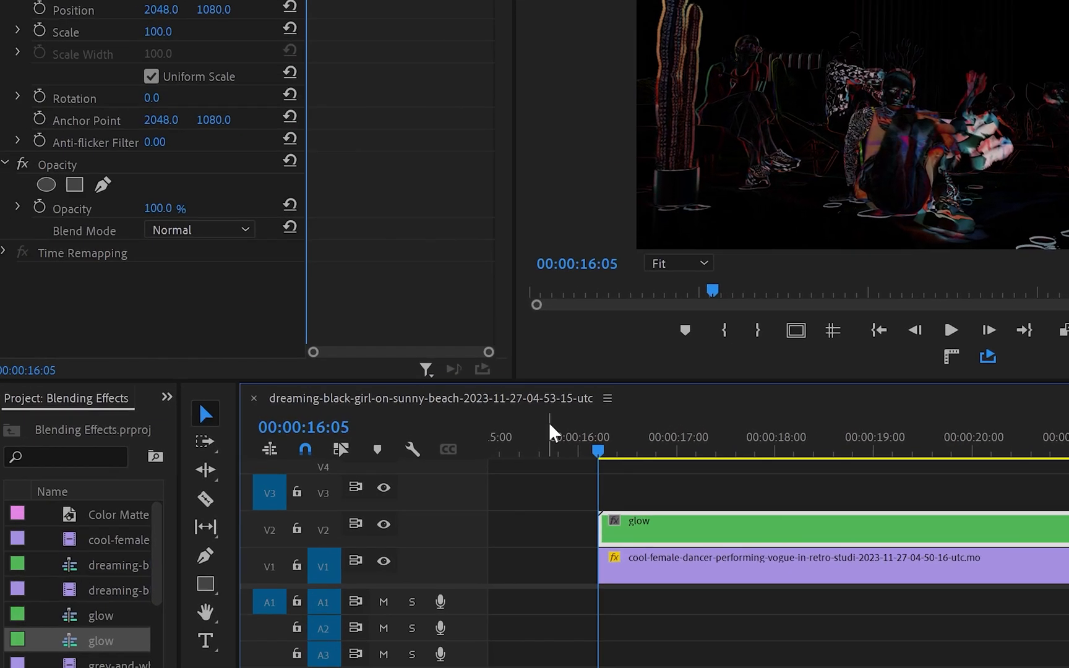
click(218, 230)
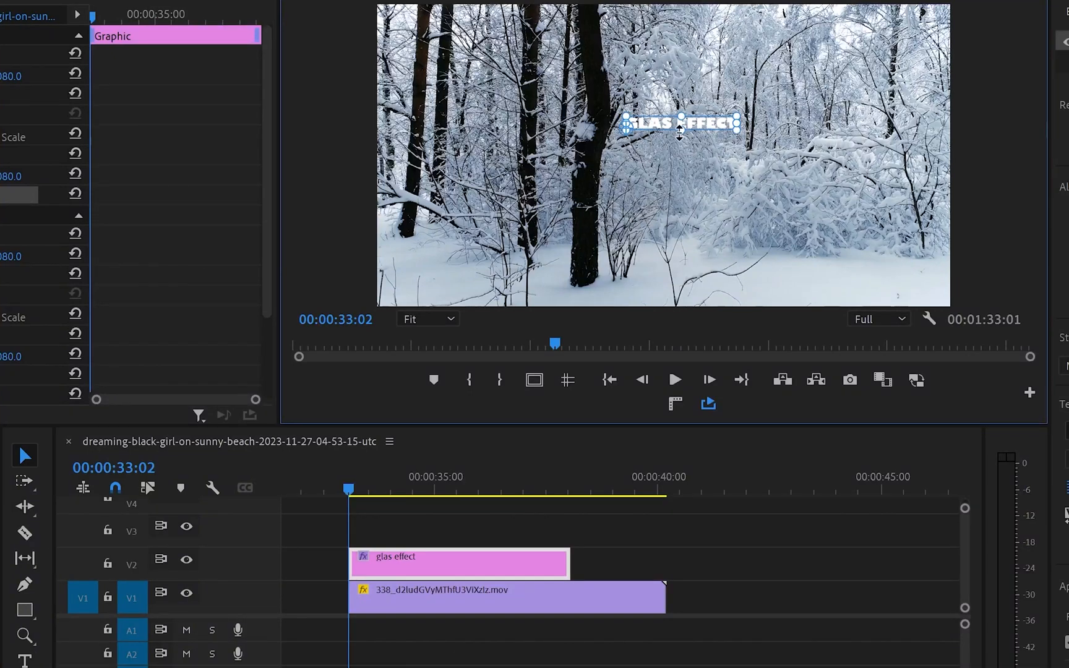
- Enlarge the GLAS EFFECT title to about 365% and centre it in the frame
drag(679, 132, 690, 169)
drag(822, 120, 668, 169)
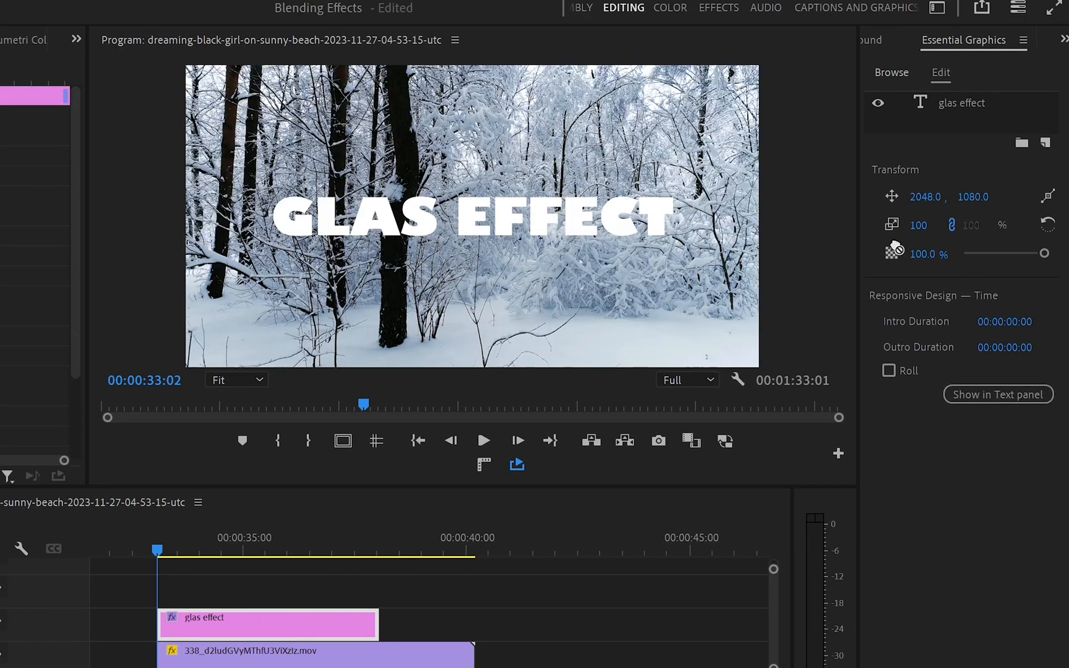
- Add the 338_ snowy forest footage as a layer beneath the title text and enable Mask with Text on the text layer
drag(972, 109, 971, 106)
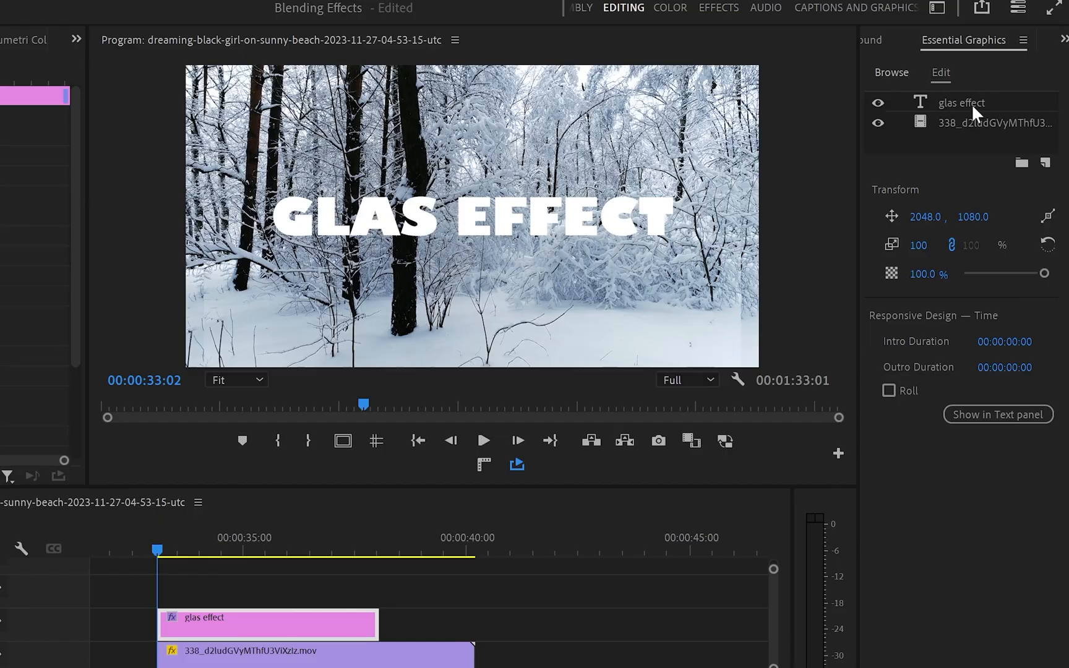
click(971, 104)
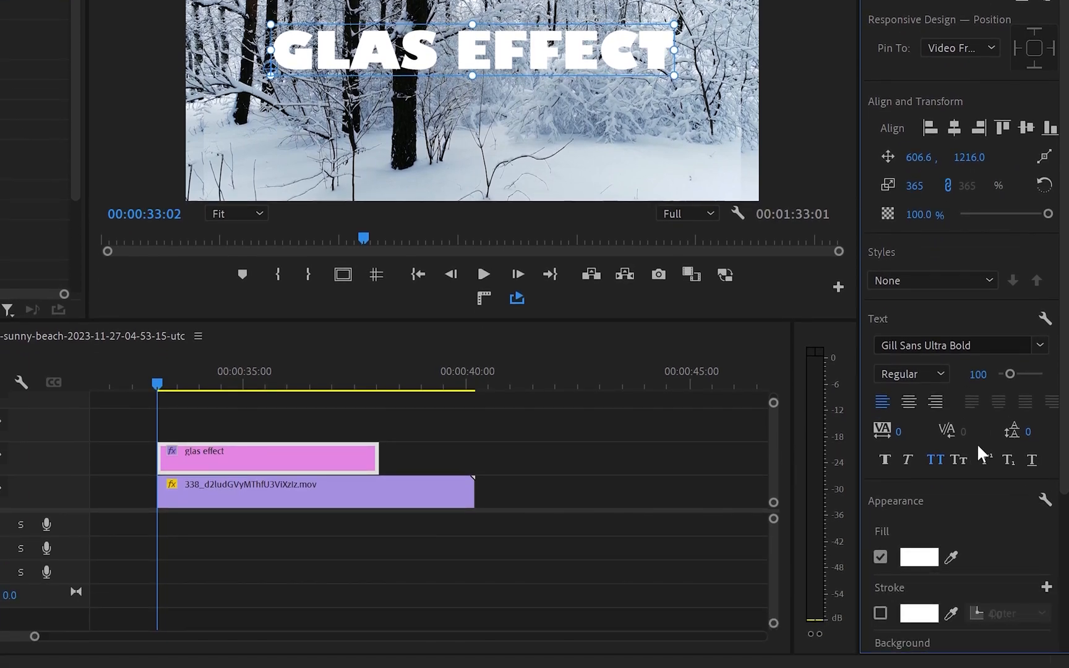
scroll(977, 543, down, 5)
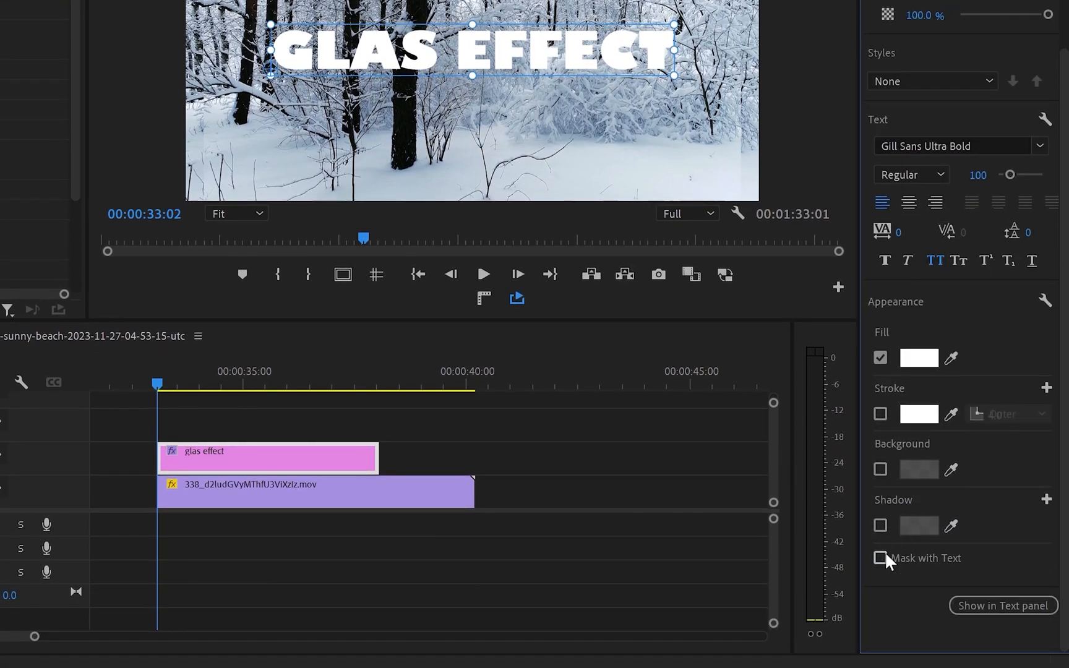
click(884, 554)
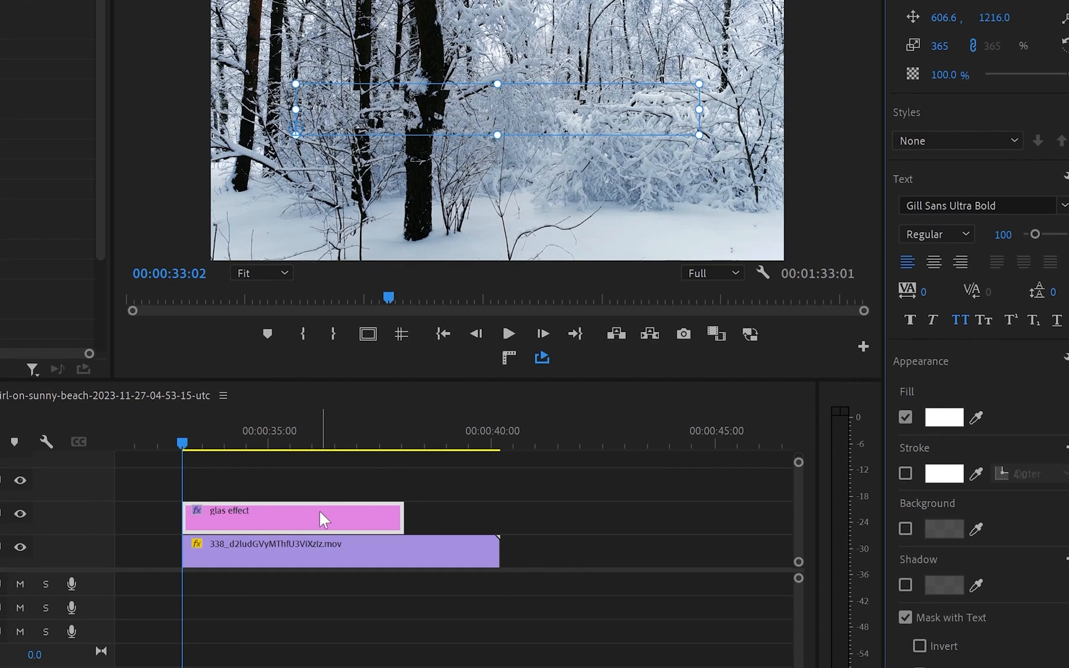
- Shift the glas effect graphic slightly later on V2 and set its blend mode to Screen
click(319, 563)
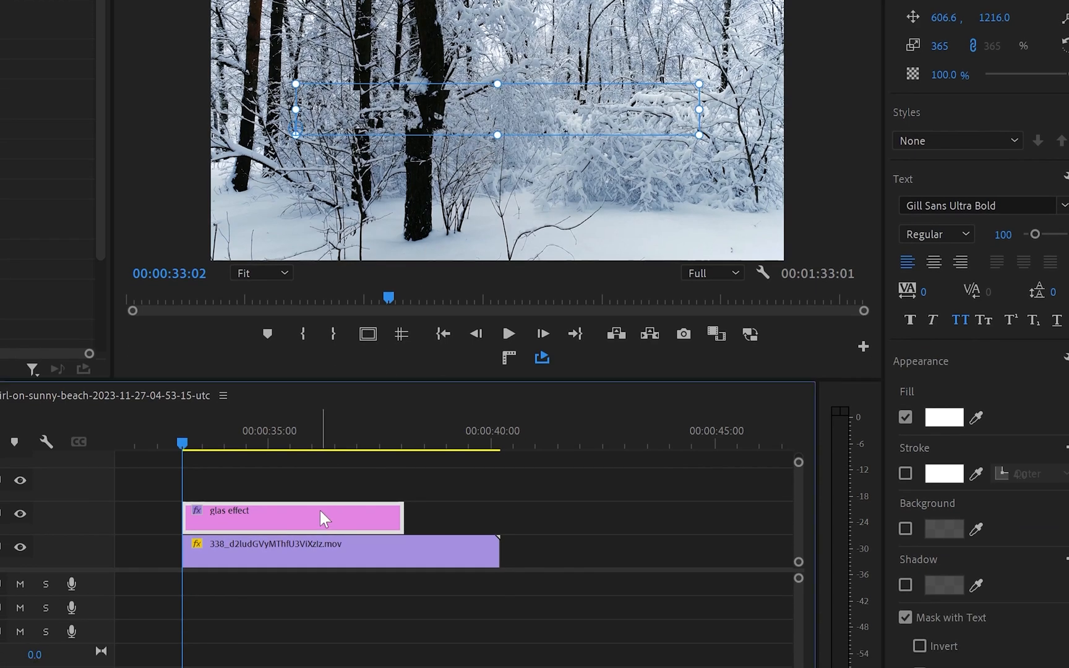
key(alt+Right)
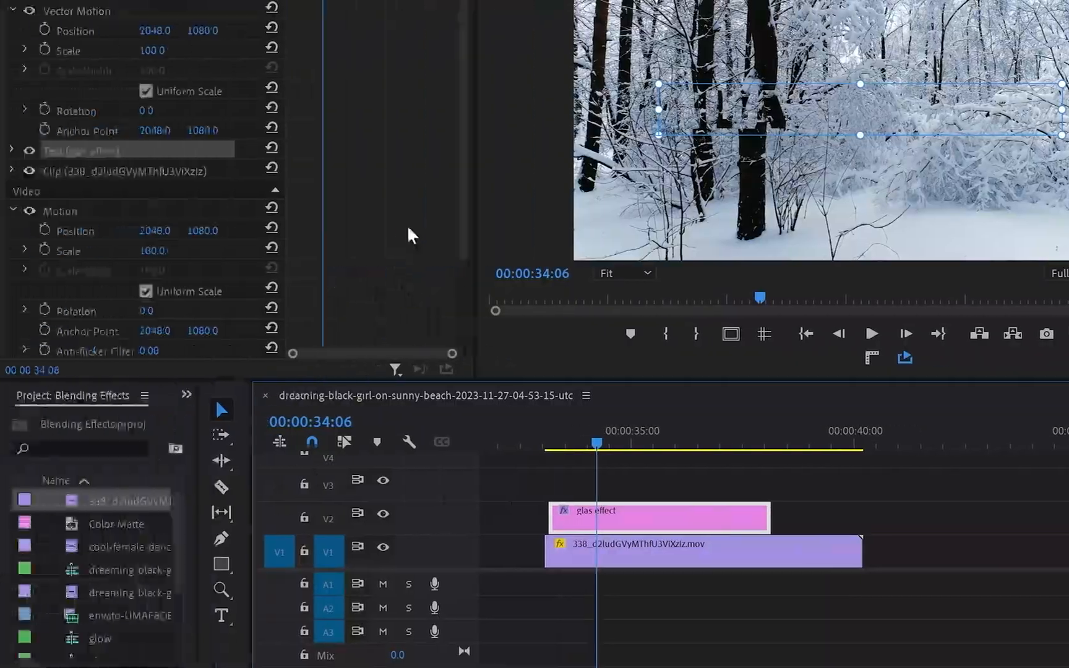
scroll(396, 220, down, 3)
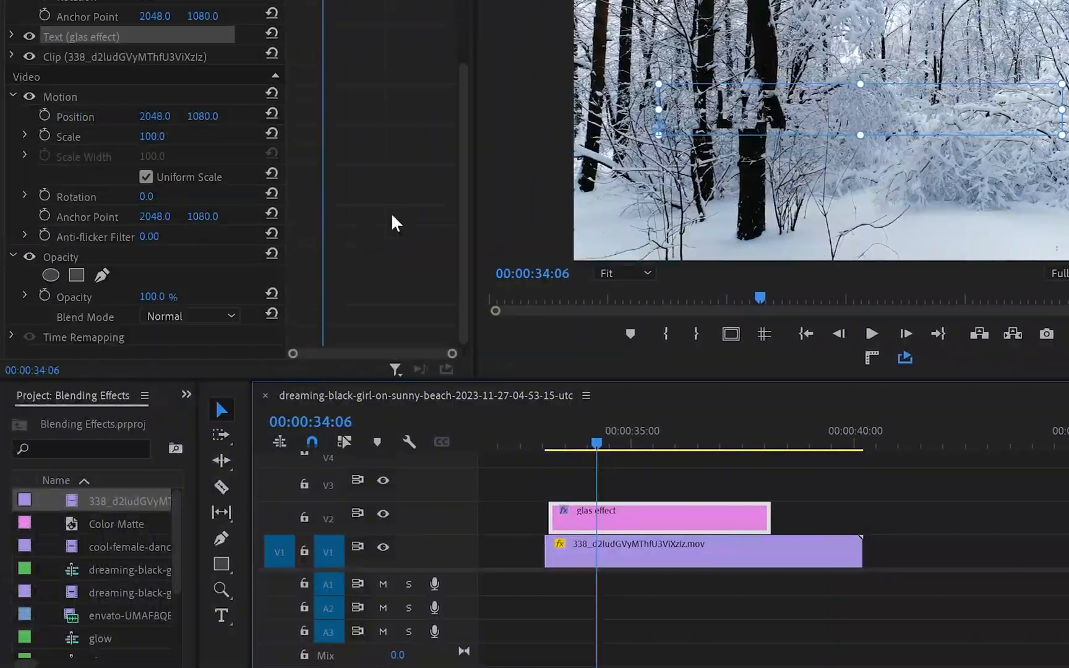
scroll(392, 222, down, 1)
click(198, 309)
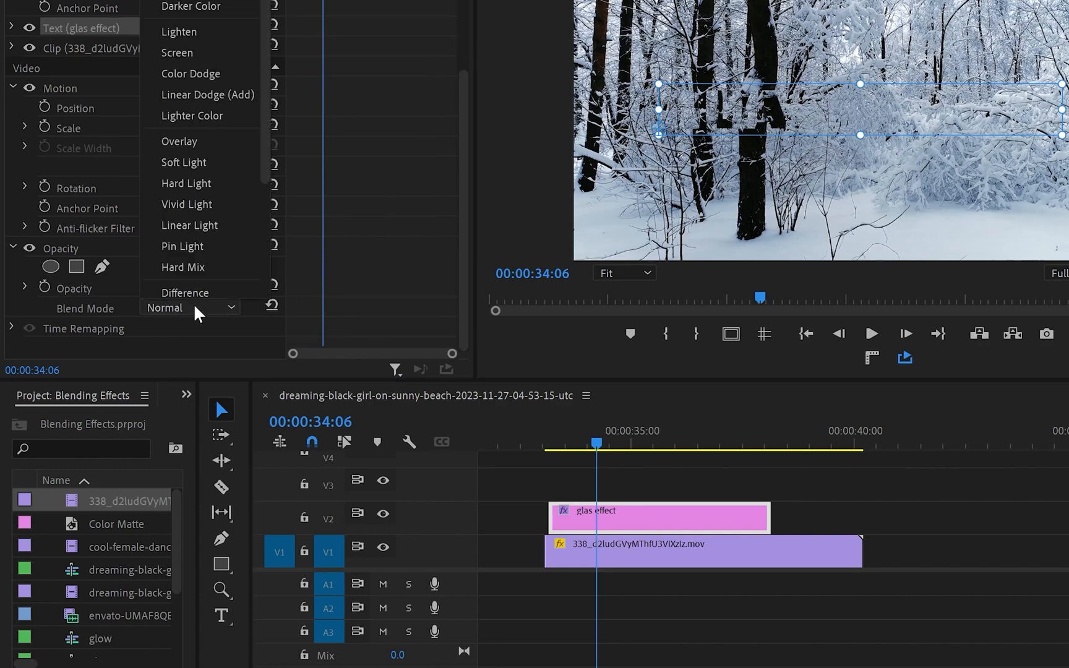
click(176, 53)
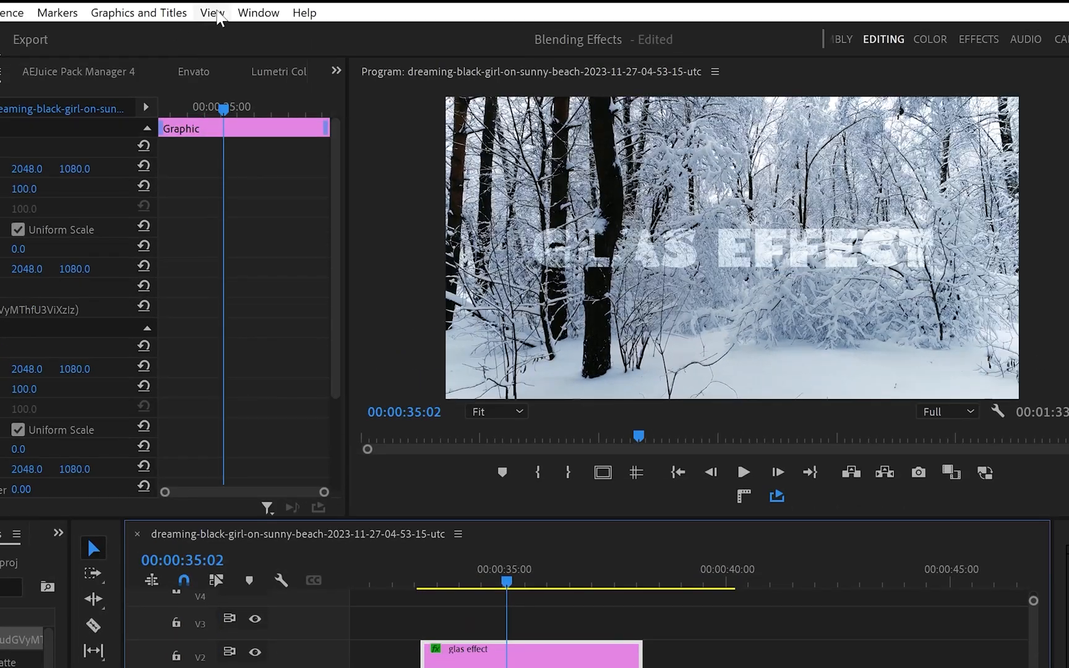
- In Lumetri Basic Correction for the glas effect graphic, set Exposure to 0.7, lower Blacks, and adjust Whites and Shadows
click(258, 13)
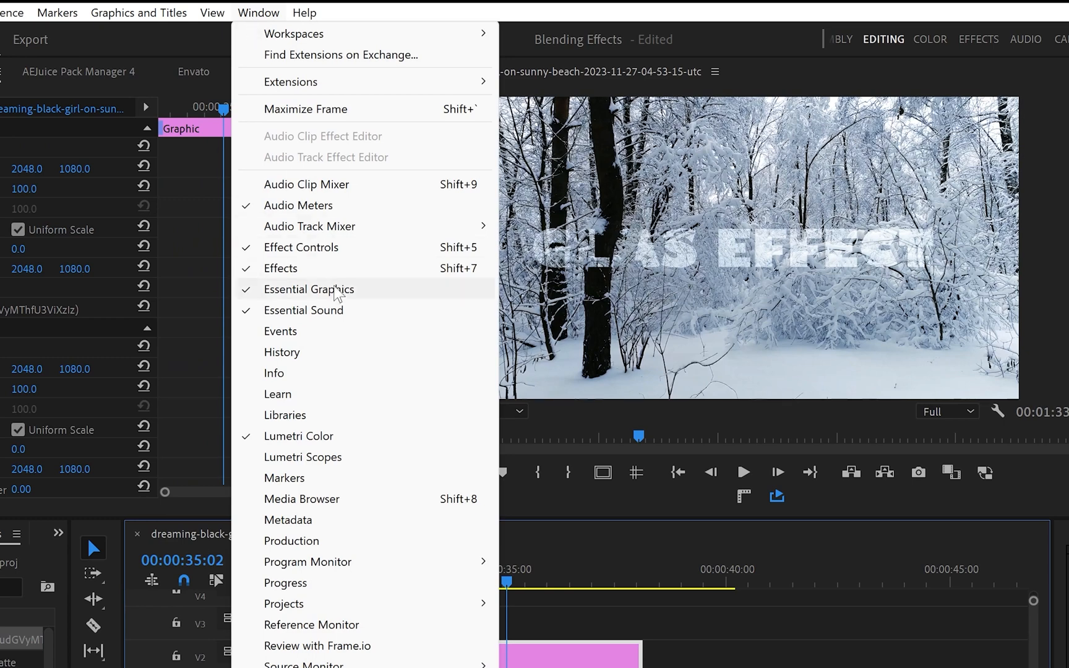
click(315, 436)
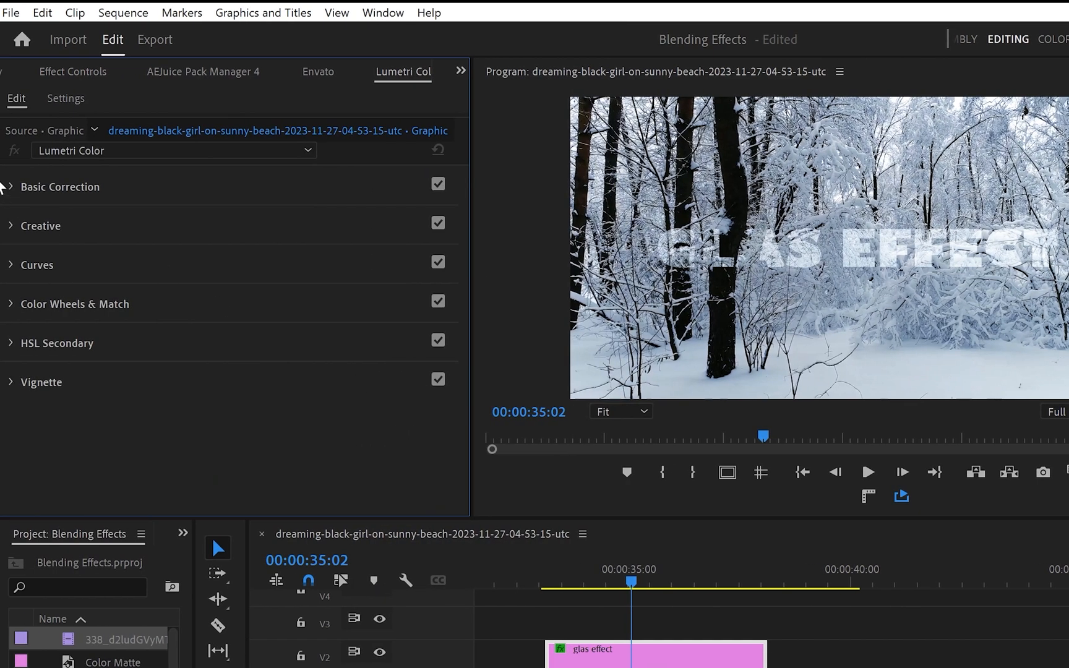
click(11, 187)
scroll(28, 408, down, 3)
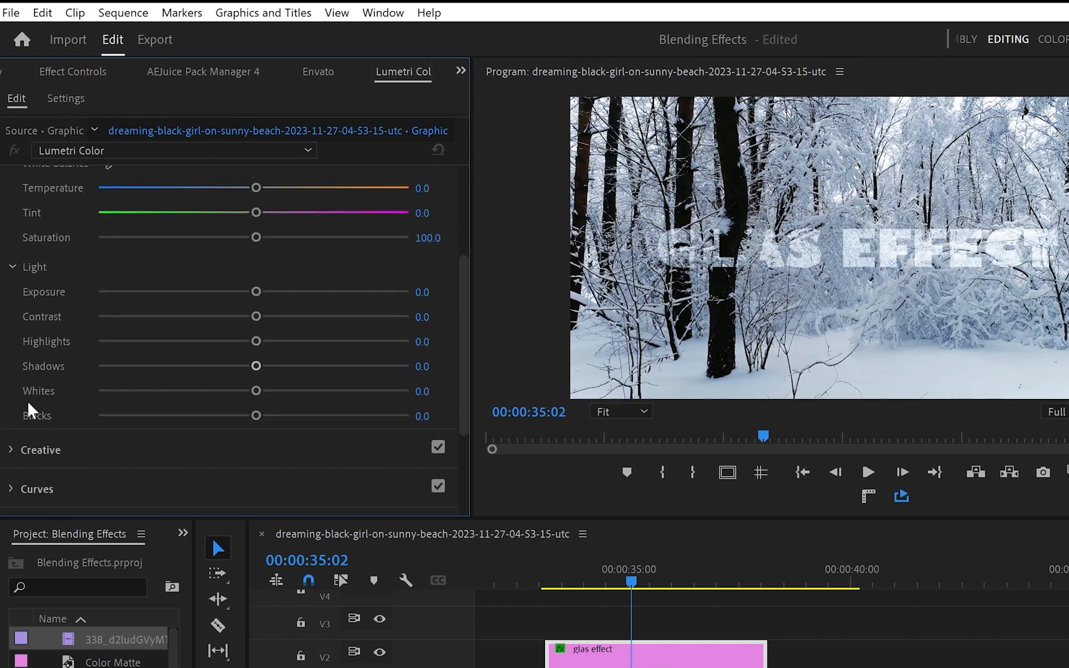
drag(256, 292, 277, 291)
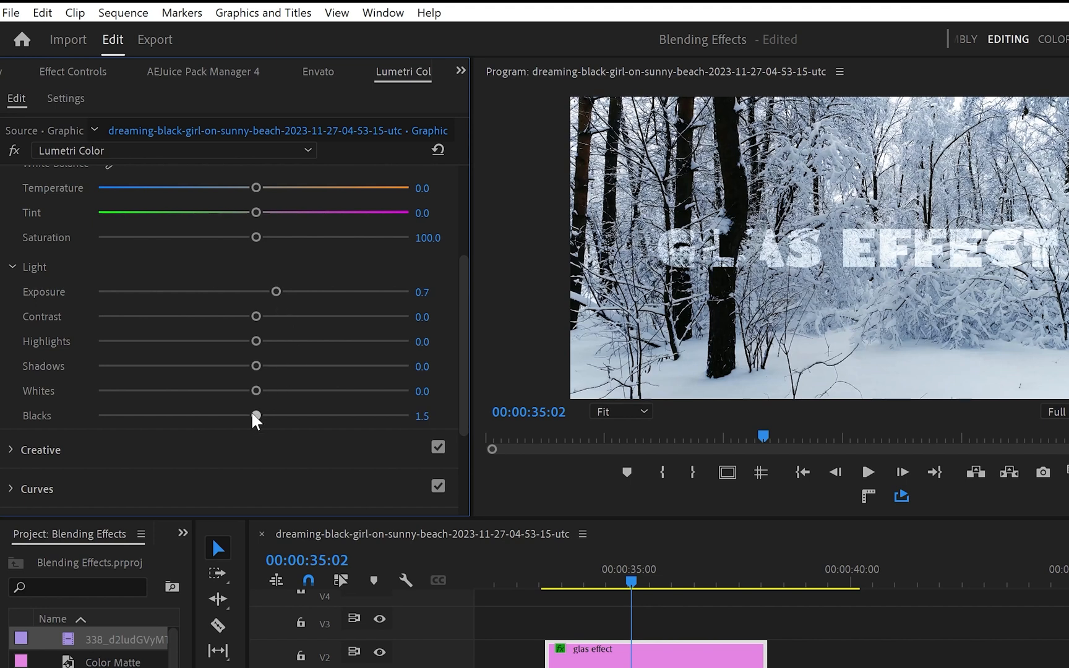
drag(255, 415, 218, 418)
drag(270, 390, 276, 366)
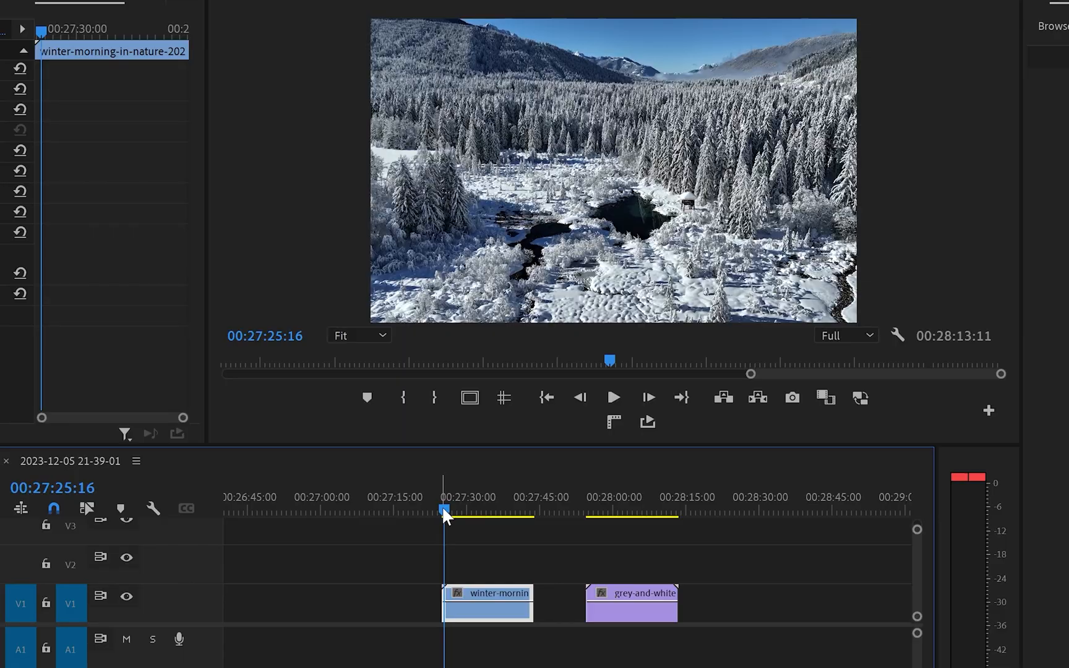
- Place the grey-and-white wolf clip on V2 directly above the winter-morning clip and set its blend mode to Multiply
drag(442, 505, 663, 492)
drag(629, 593, 605, 593)
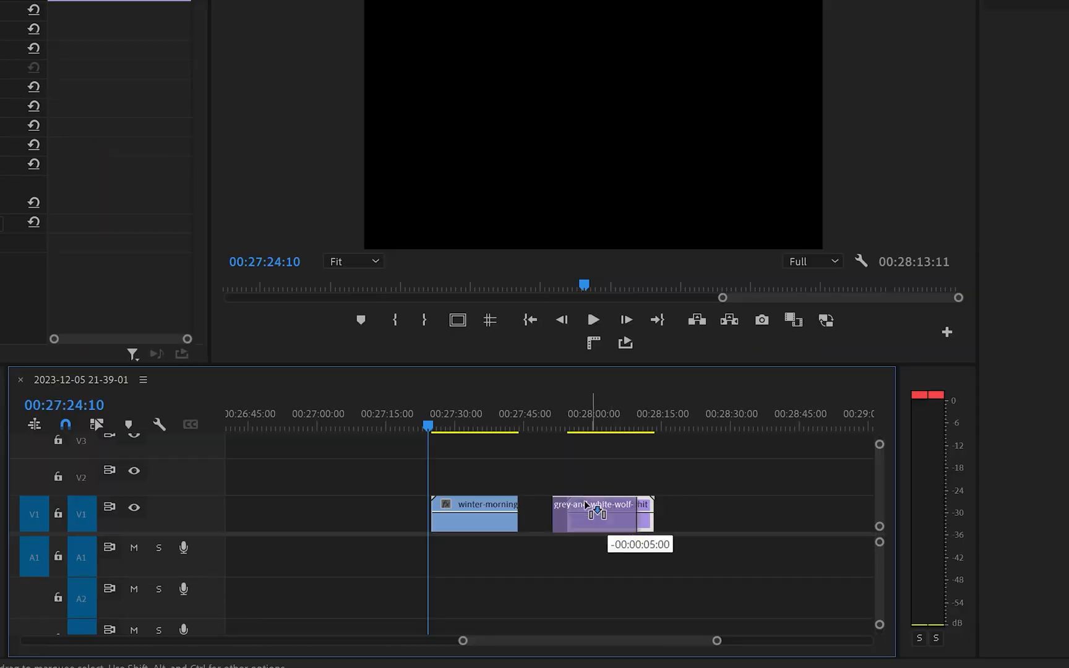
drag(586, 505, 479, 476)
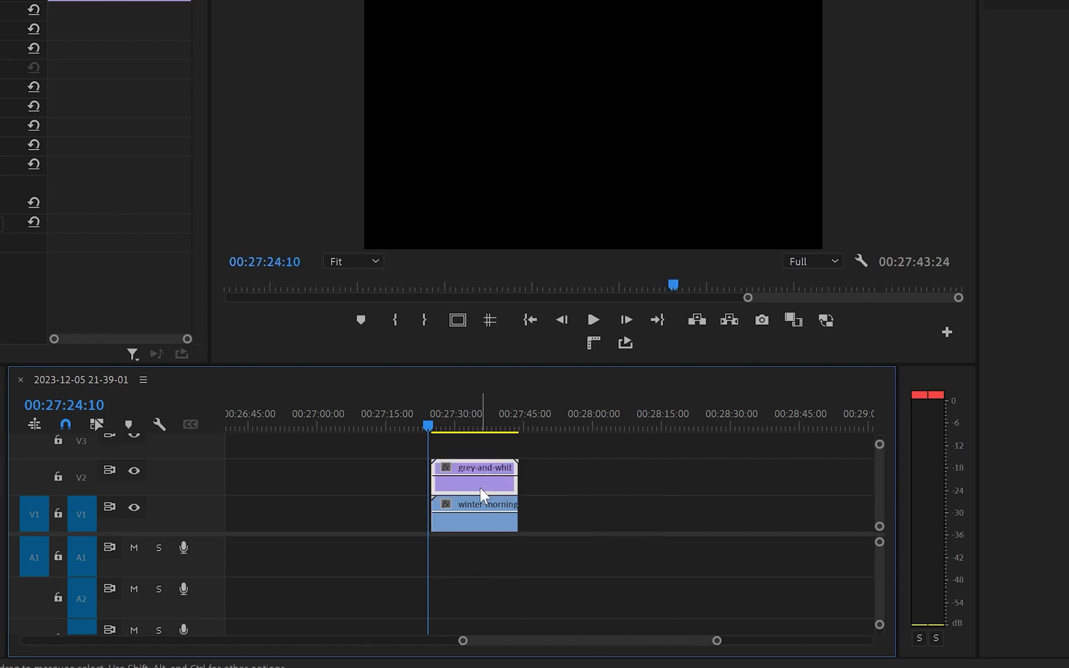
click(245, 222)
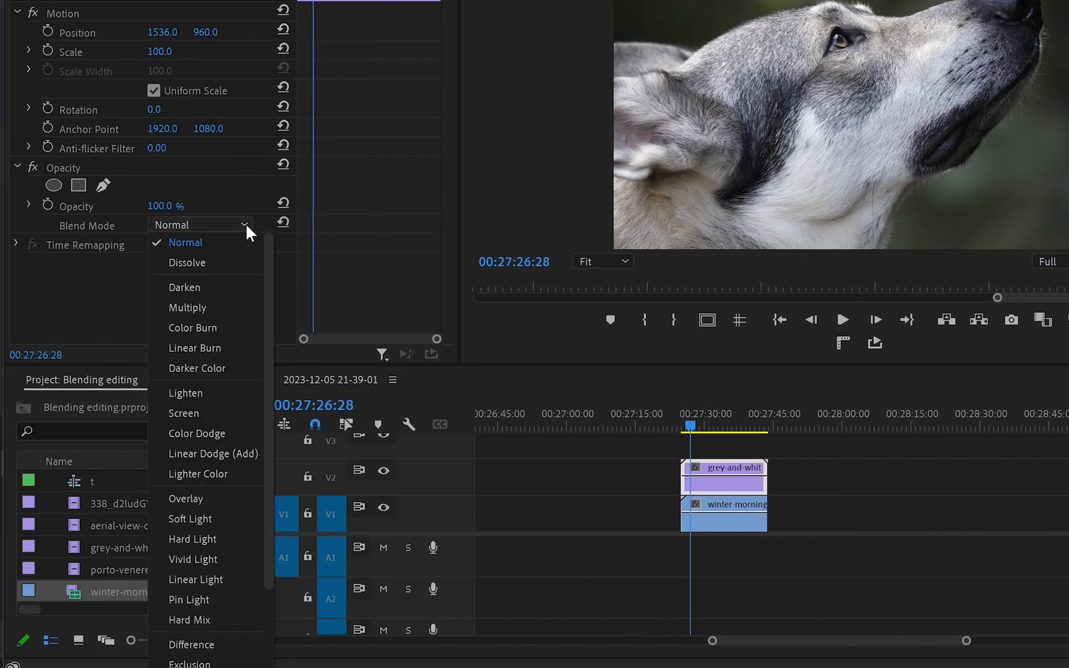
click(220, 308)
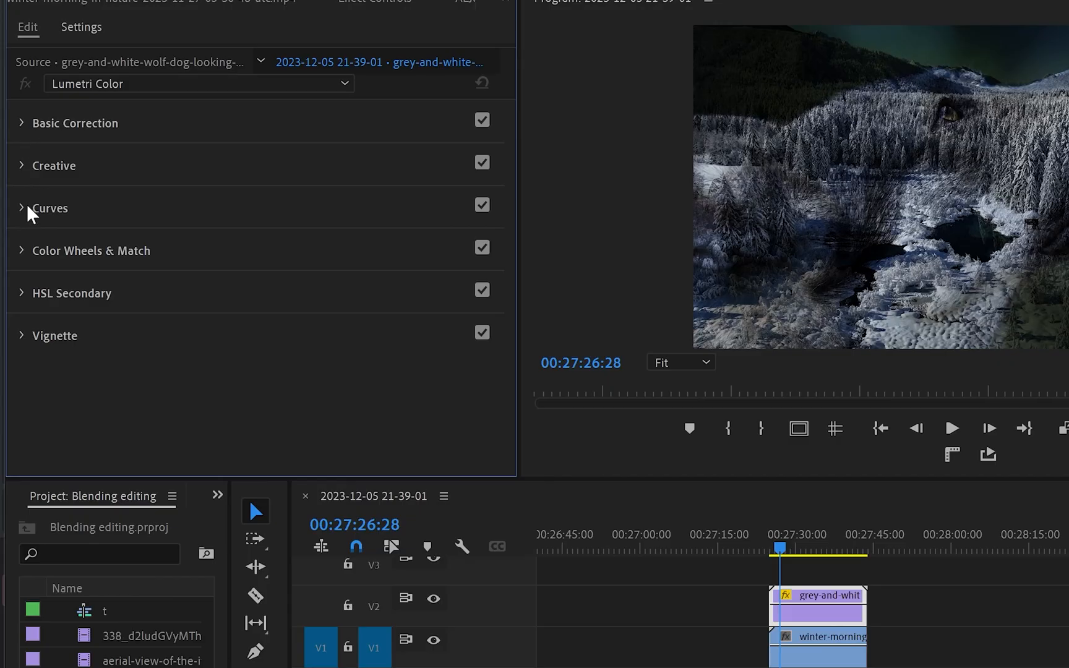
- Increase the wolf clip's contrast with the Lumetri RGB curve by raising the highlights to the maximum and pulling down the shadows
click(25, 209)
click(24, 245)
scroll(397, 212, down, 3)
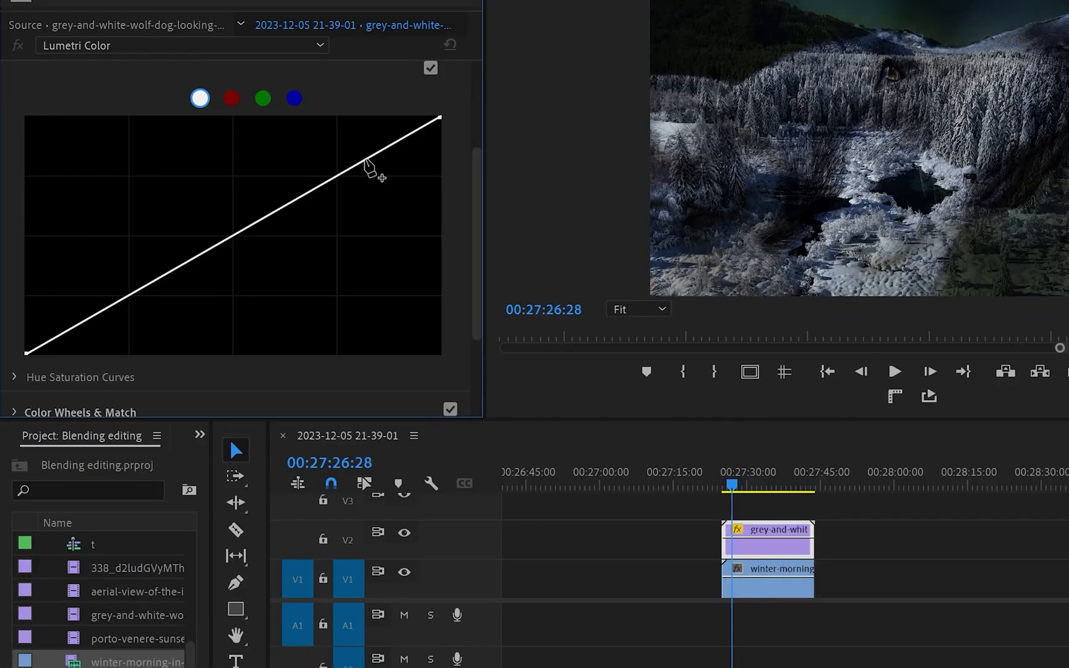
drag(397, 212, 329, 175)
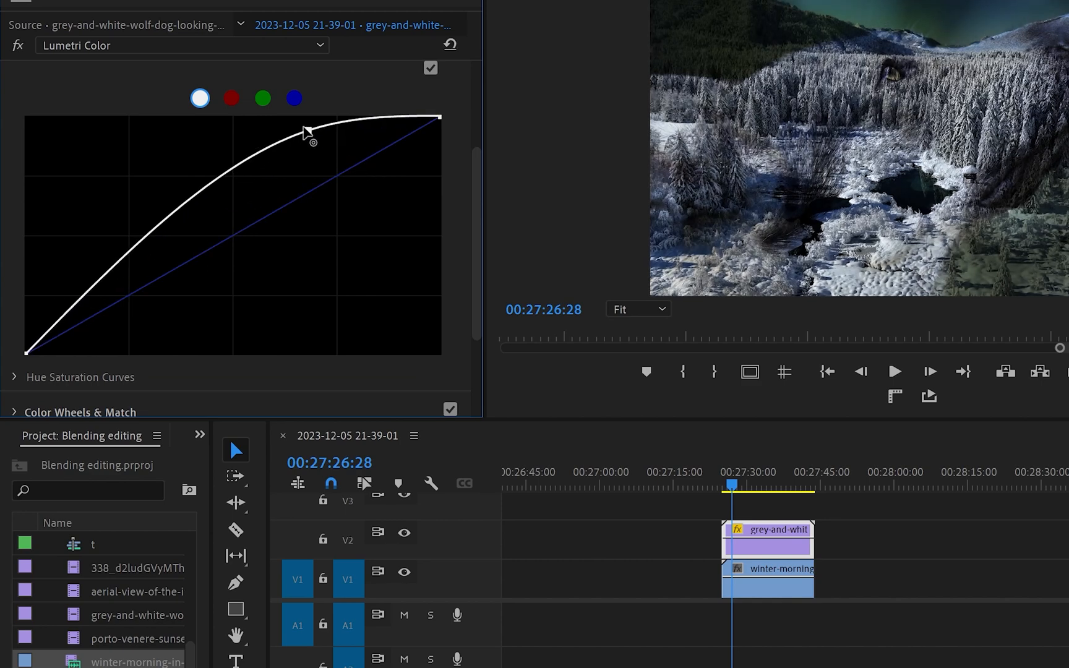
drag(306, 131, 287, 118)
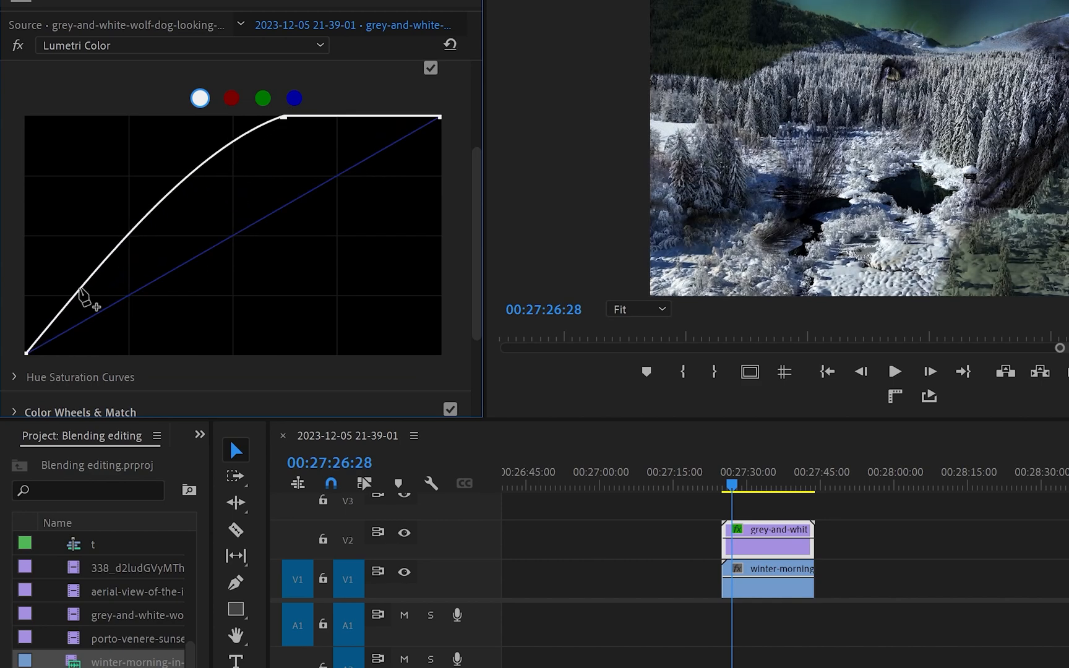
drag(83, 298, 168, 394)
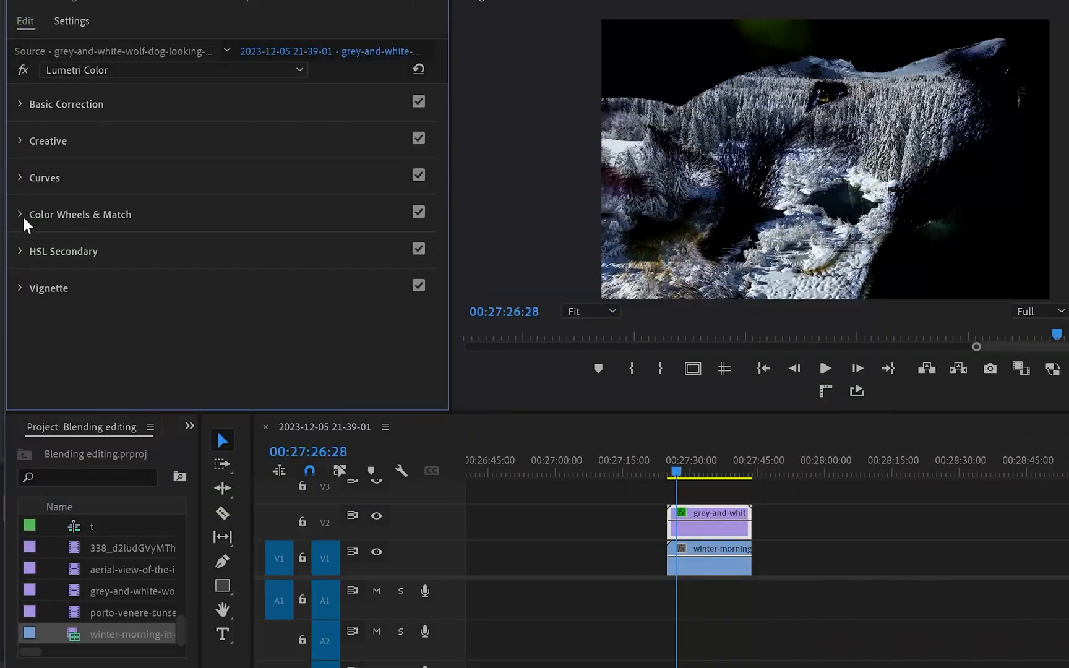
- Tint the wolf clip with the Lumetri color wheels, shifting highlights toward green-cyan and shadows slightly toward green
click(22, 215)
scroll(125, 266, down, 2)
scroll(125, 266, down, 2)
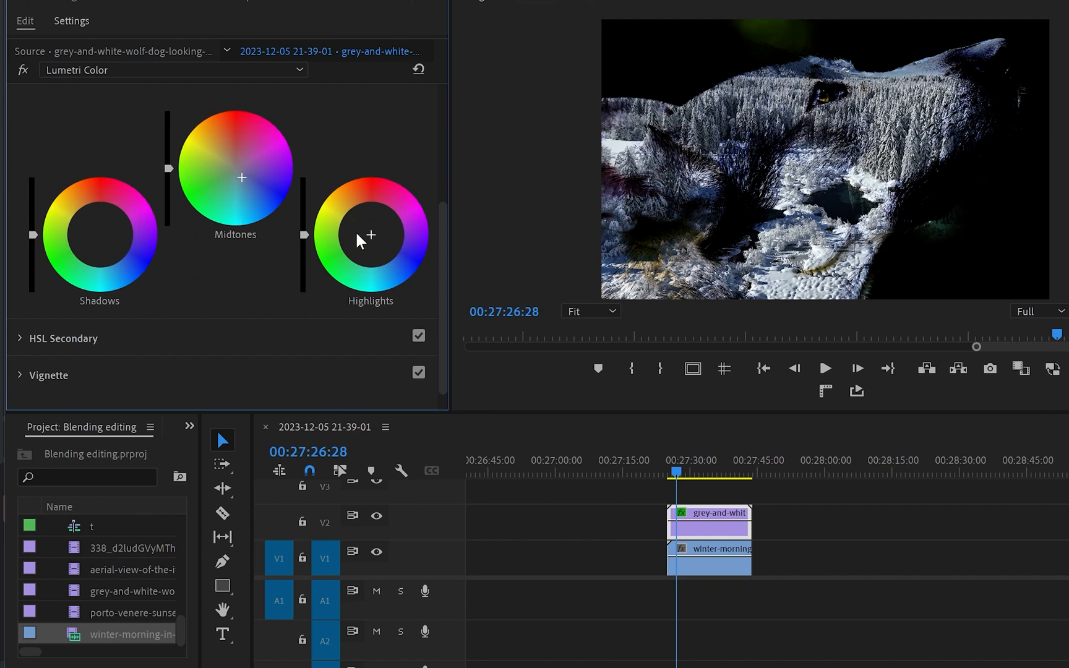
drag(358, 240, 367, 245)
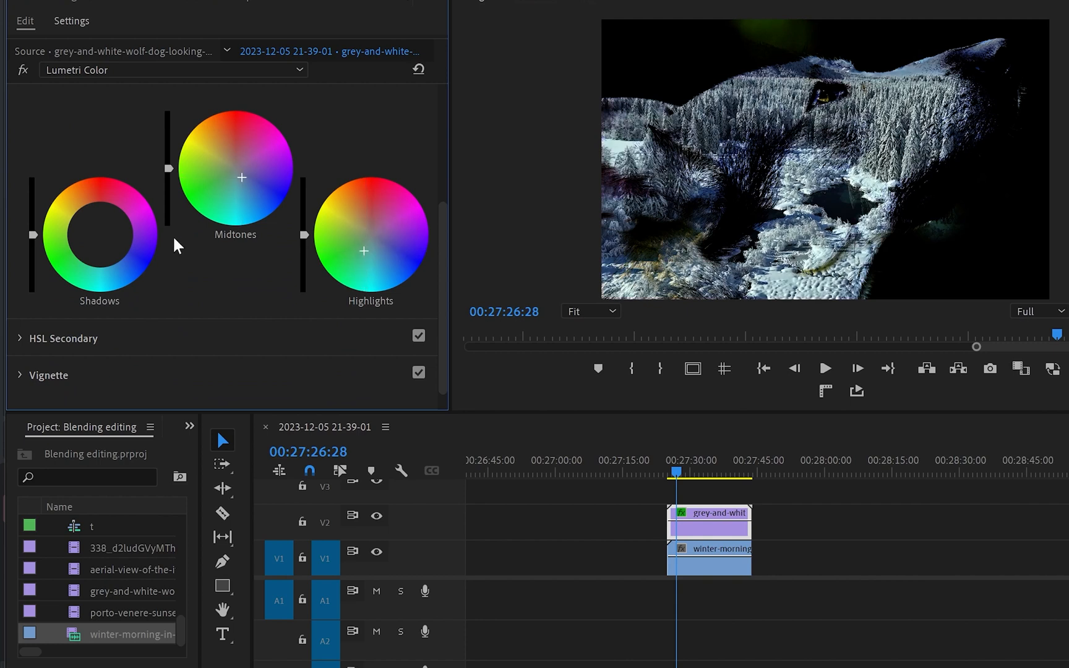
drag(100, 234, 96, 237)
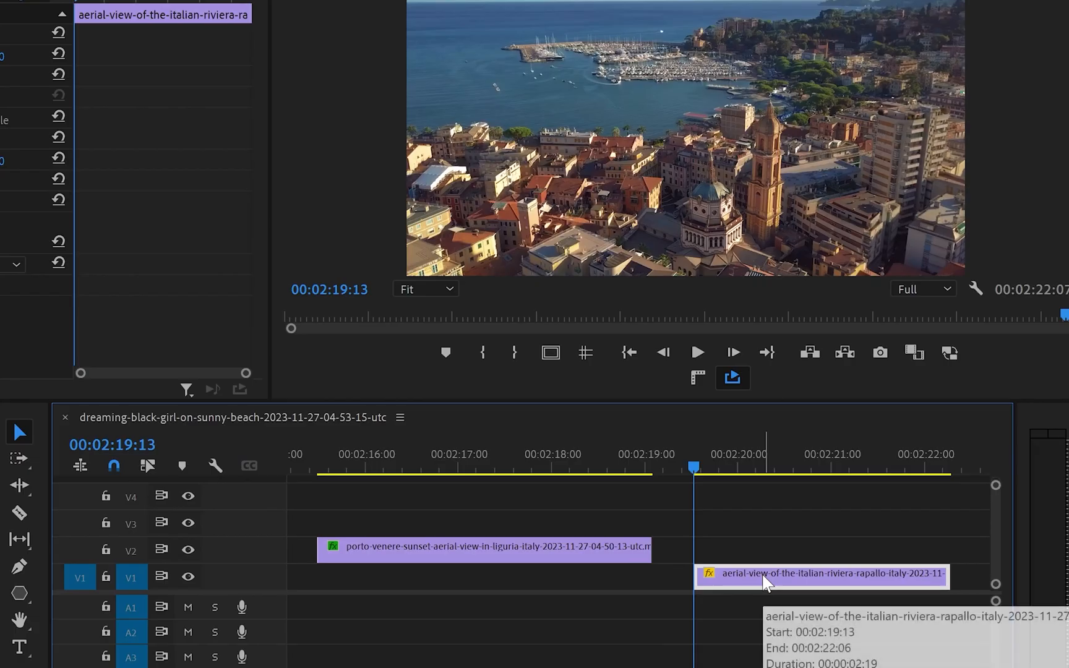
- Overlap the aerial Rapallo clip's start with the Porto Venere clip's end and split the Porto Venere clip there, with the playhead at 00:02:18:07
drag(766, 582, 647, 592)
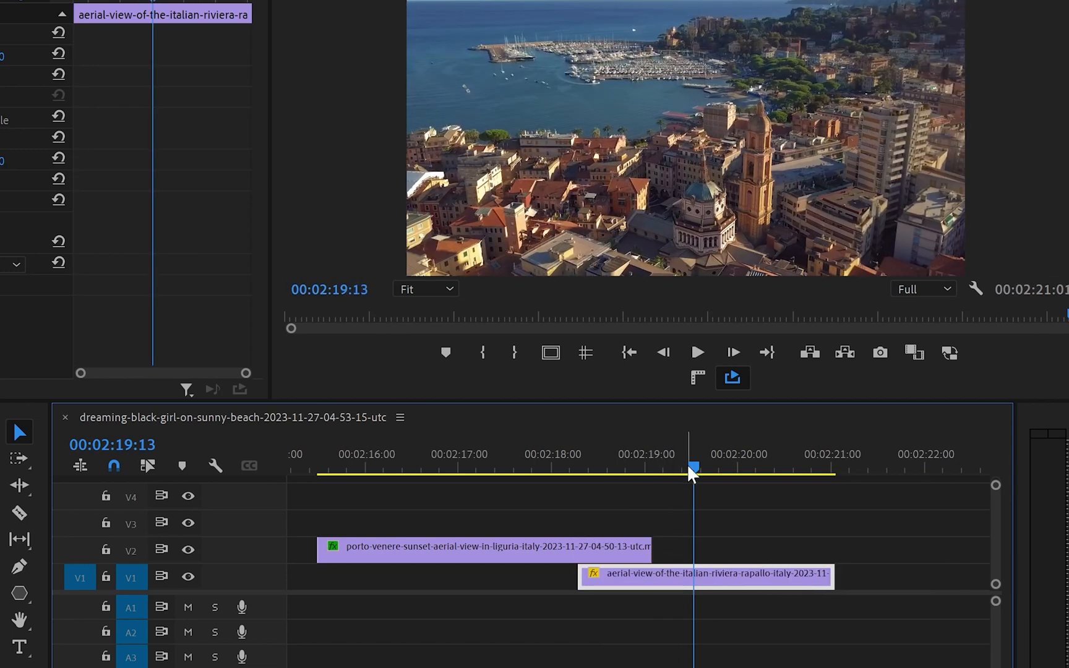
key(c)
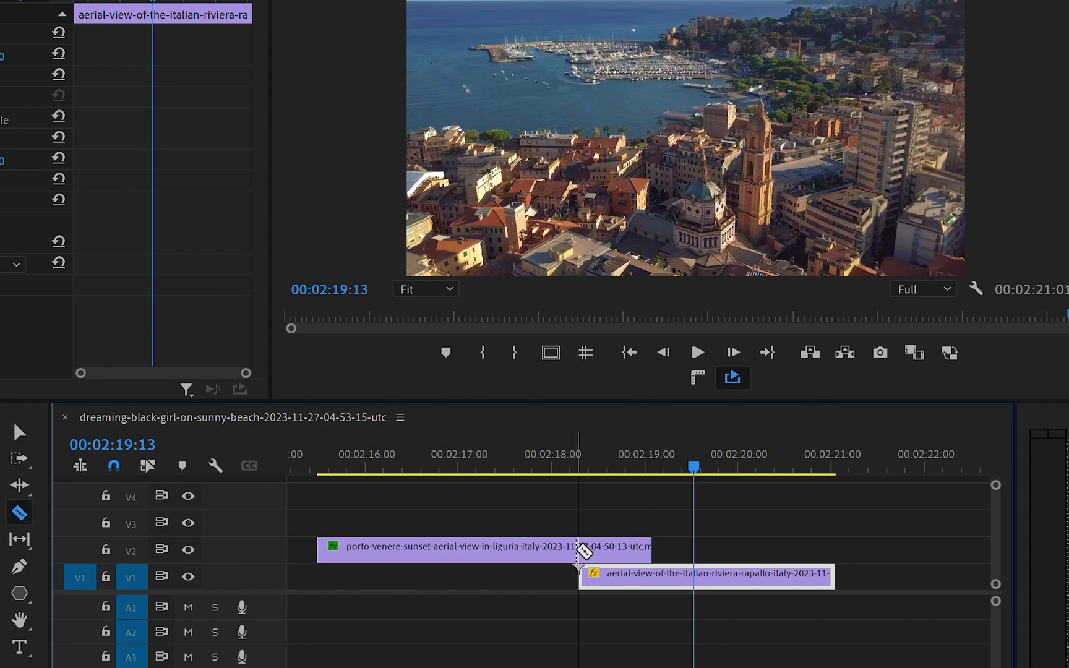
click(581, 550)
key(v)
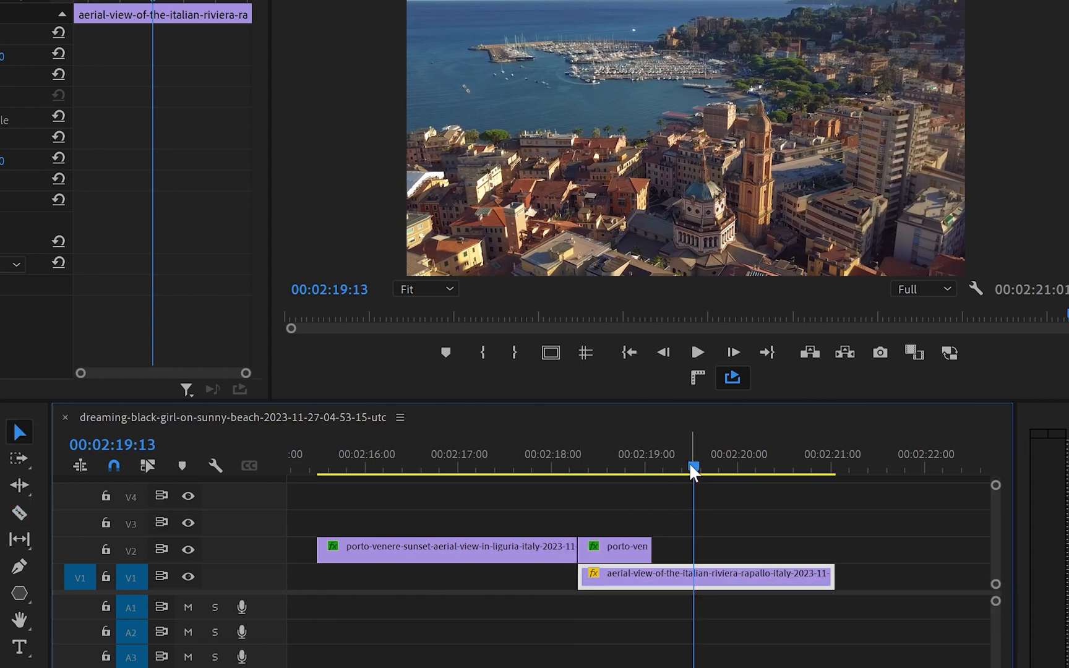
drag(693, 471, 576, 492)
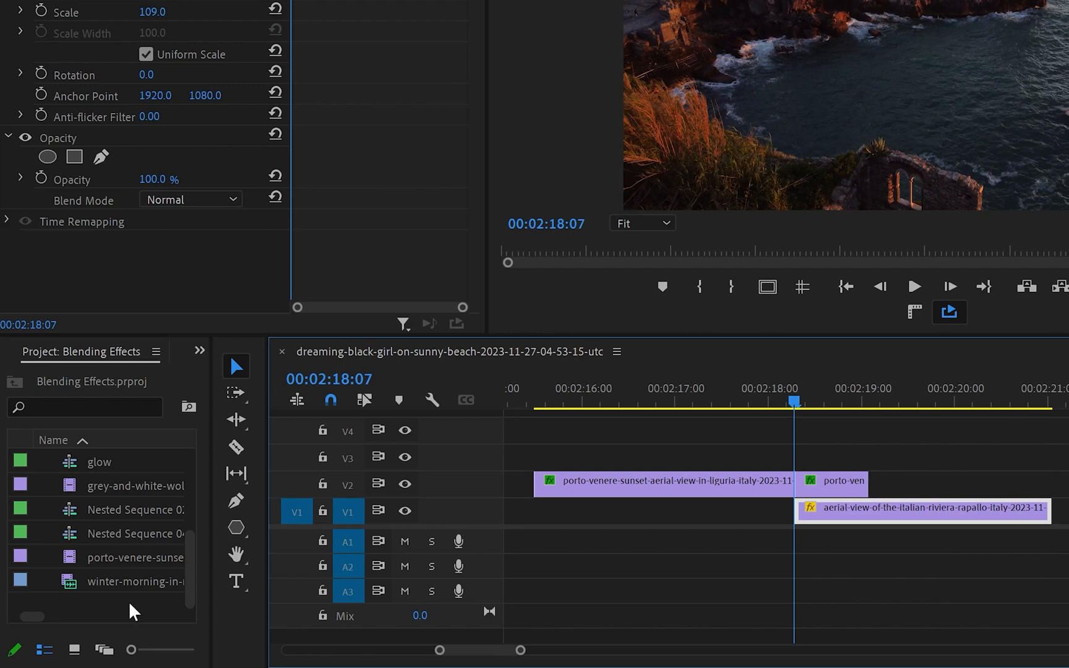
- Create a white color matte at 4096 × 2160 and 25 fps, named Color Matte
right_click(129, 601)
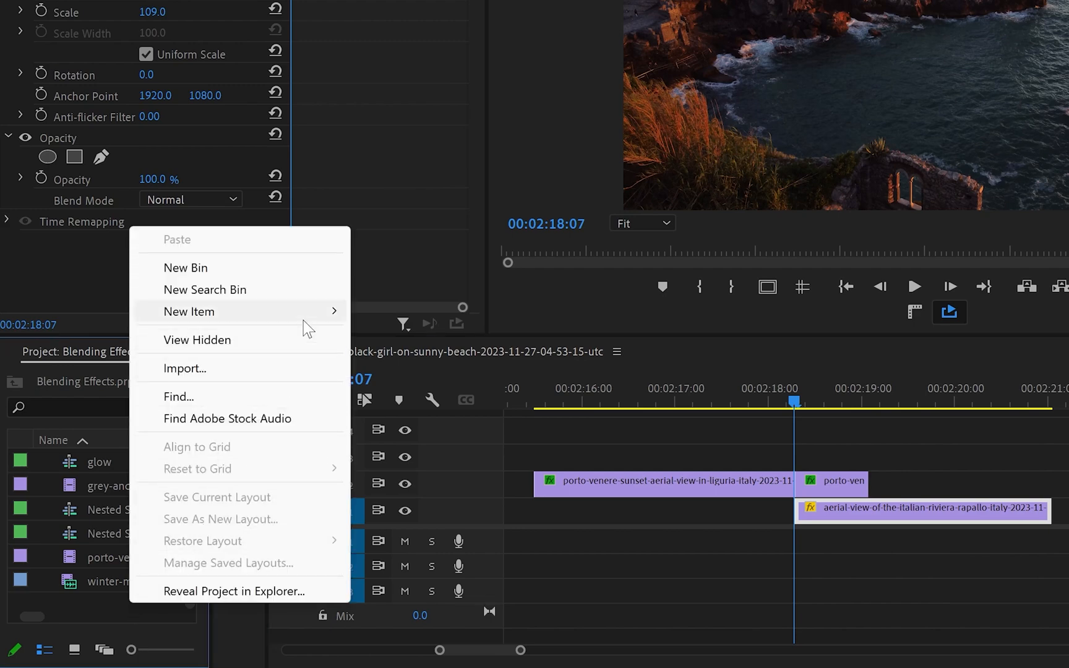
mouse_move(303, 320)
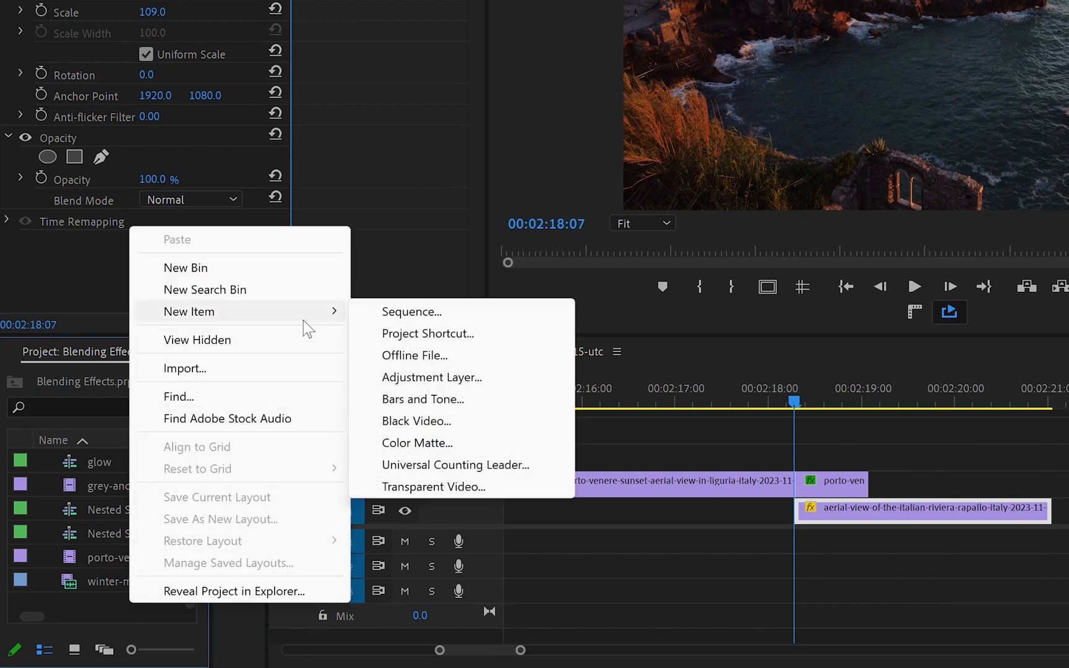
click(447, 440)
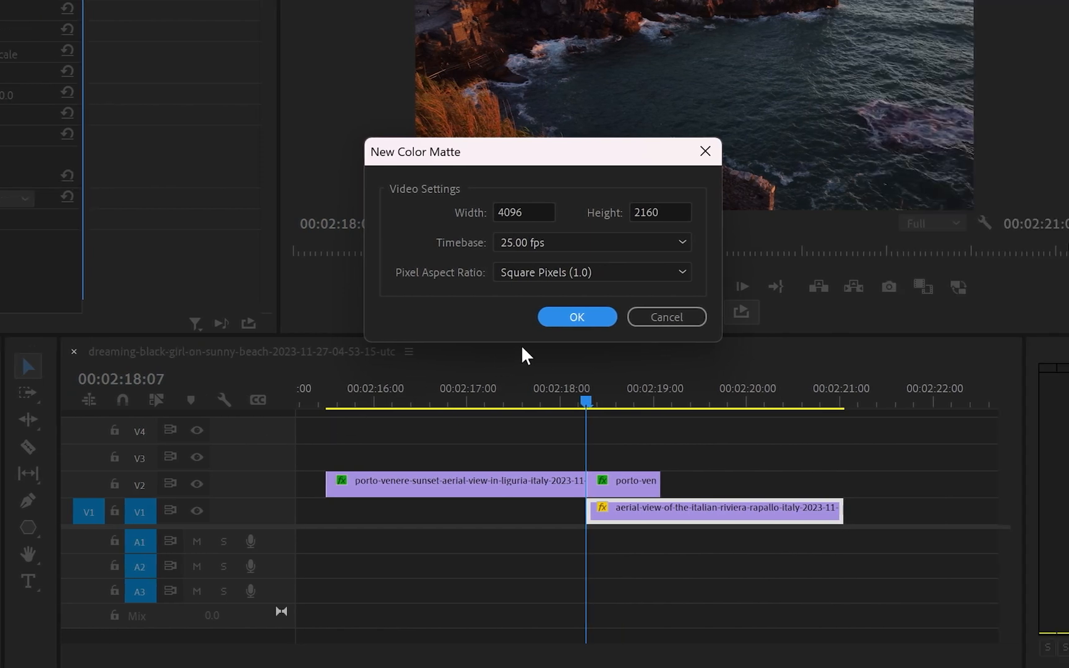
click(568, 319)
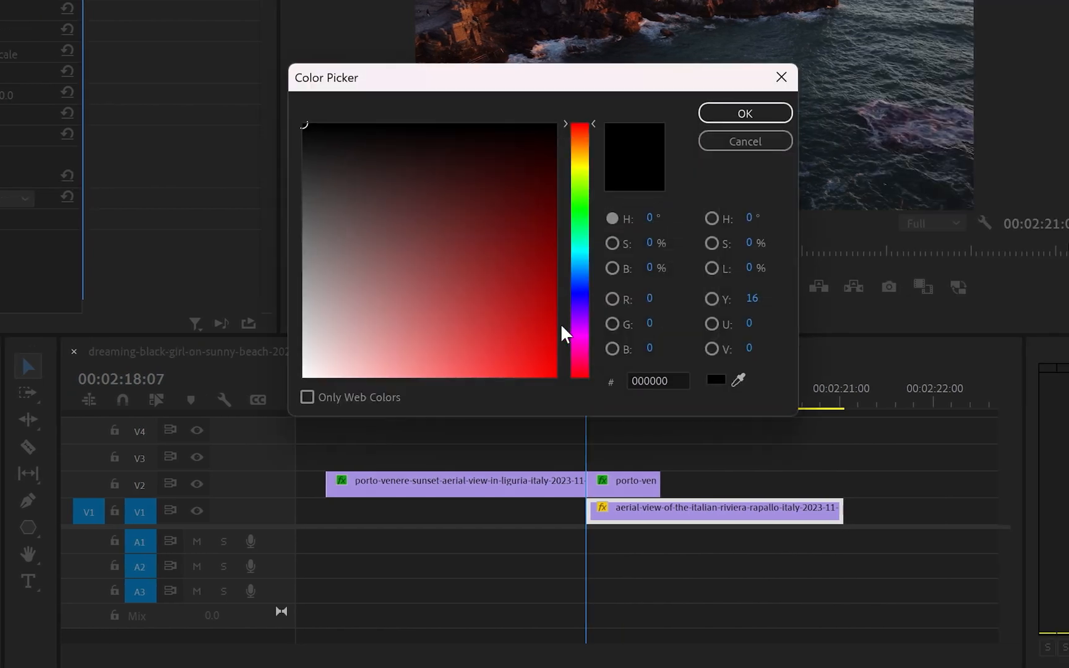
click(304, 375)
click(745, 113)
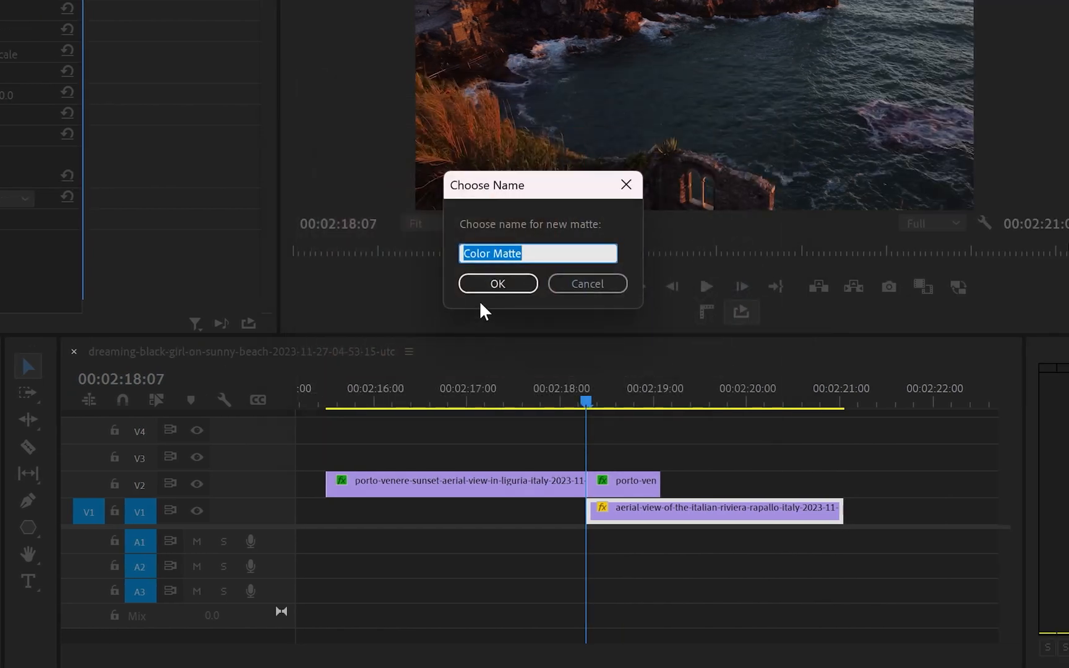
click(479, 282)
- Place the color matte on V3 above the short Porto Venere segment and trim it to that segment's end
drag(180, 451, 767, 461)
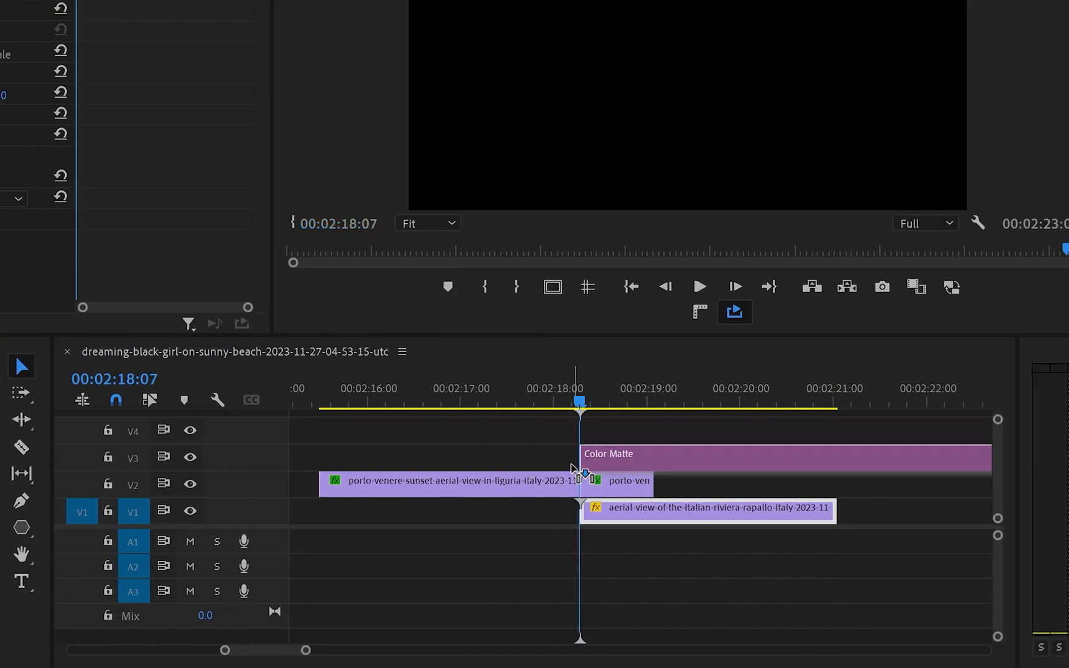
drag(572, 468, 567, 463)
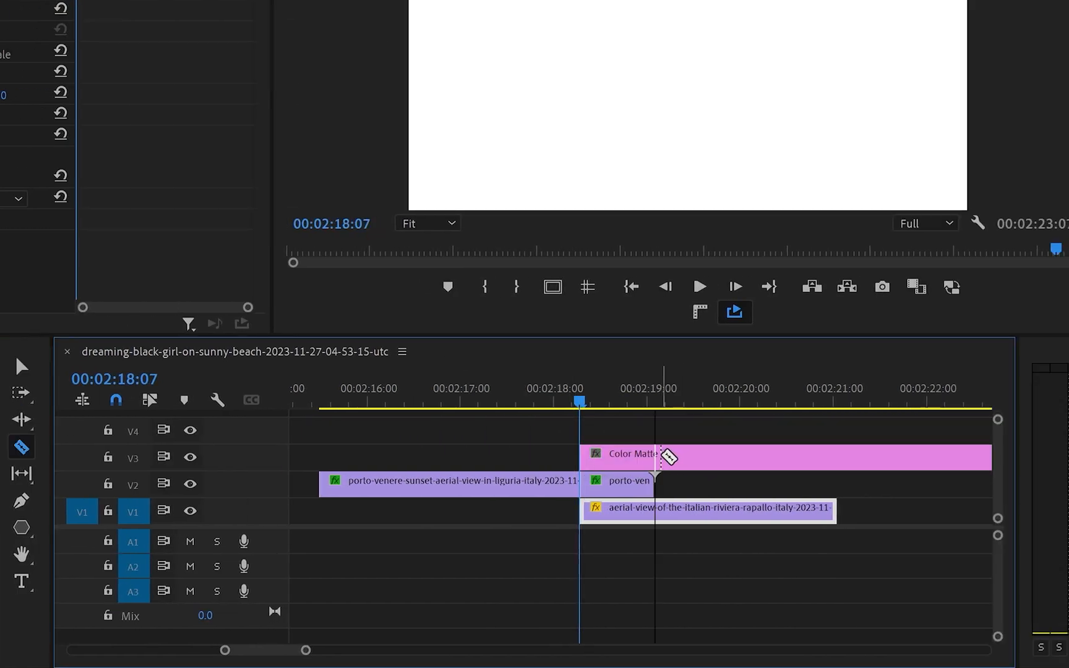
key(v)
click(732, 453)
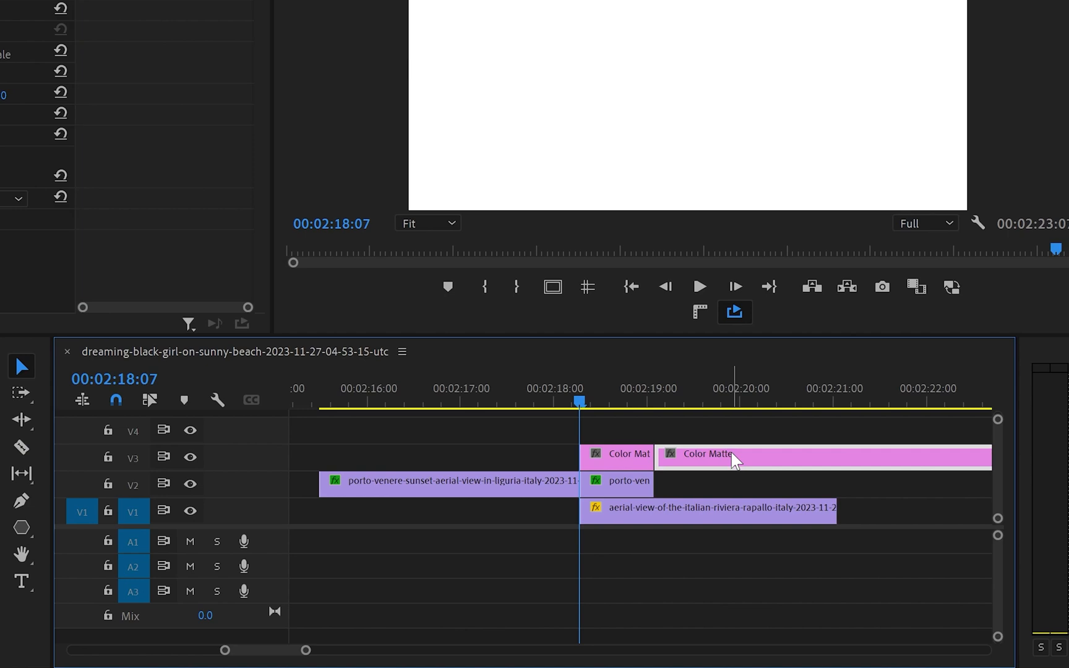
key(Delete)
- Draw an equilateral triangle about 1409 px wide with the Polygon tool and center it in the frame
click(120, 457)
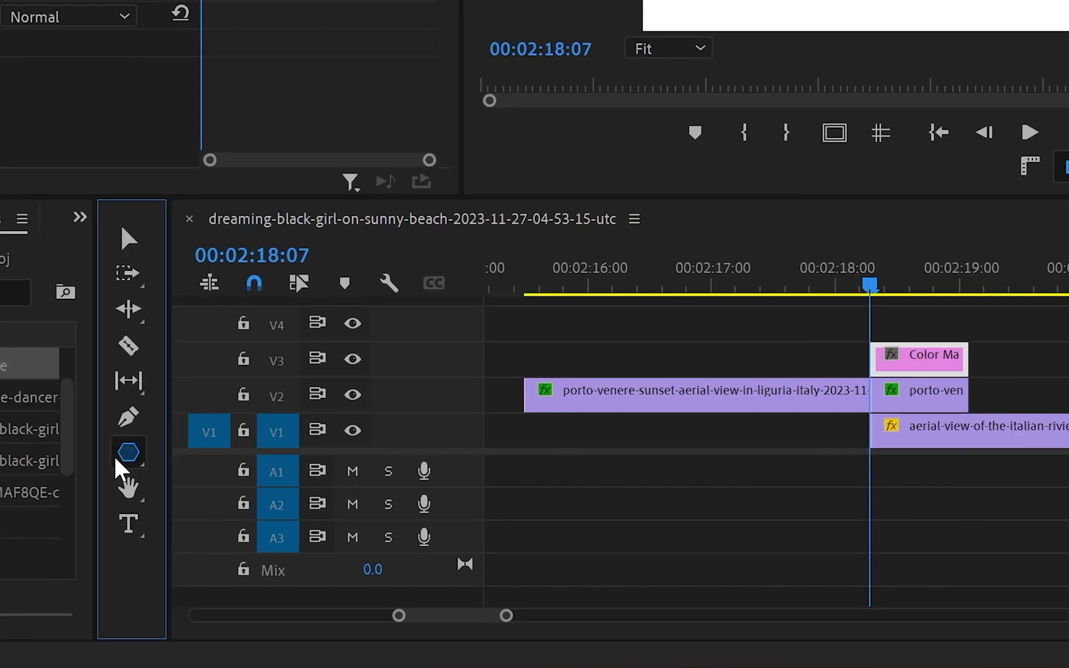
click(224, 509)
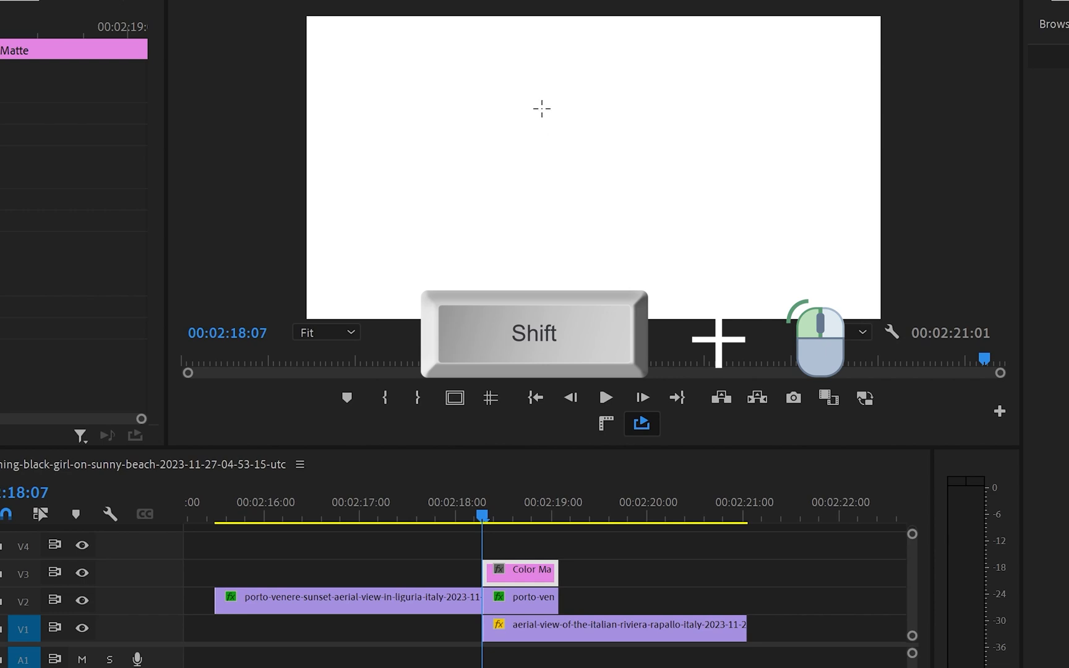
drag(541, 109, 712, 250)
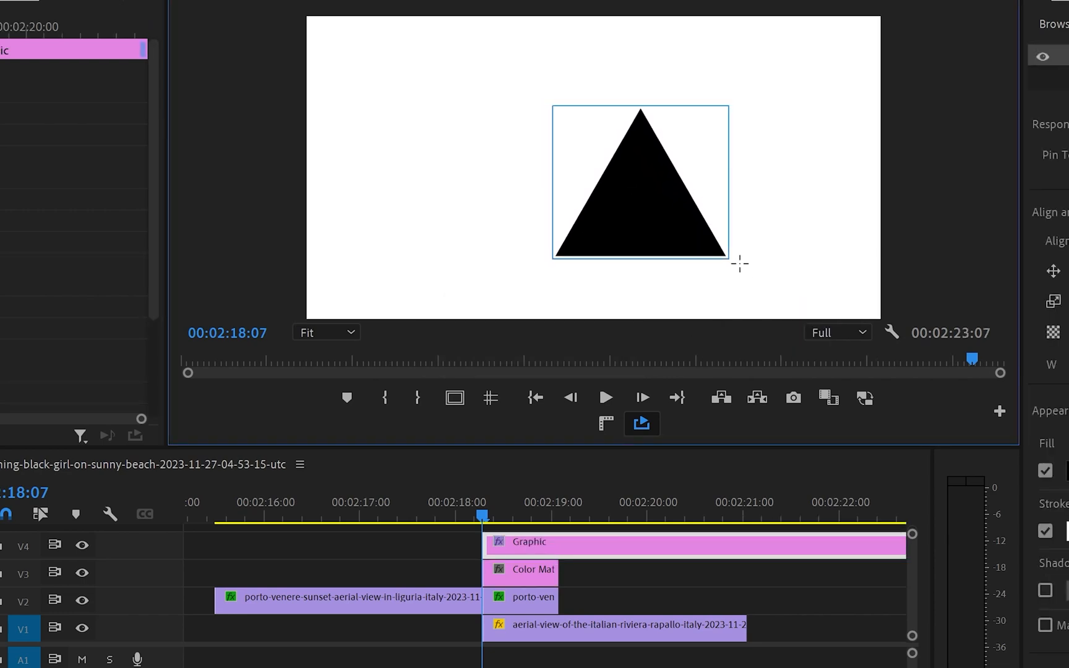
drag(667, 160, 603, 126)
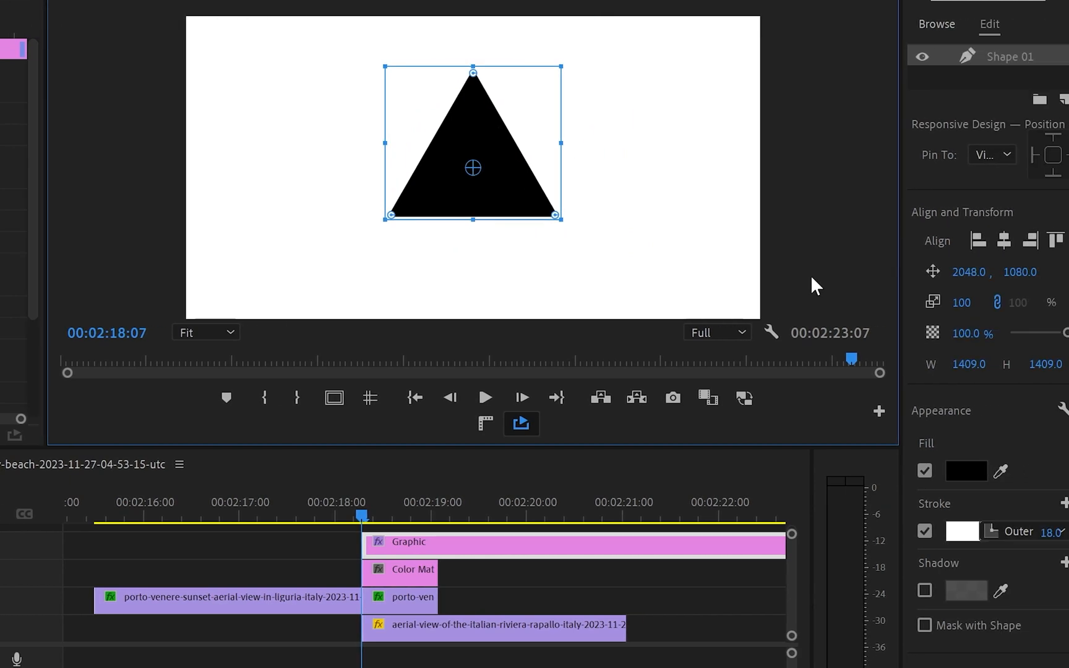
- Give the triangle a black fill and a light purple outer stroke, and trim its graphic to the color matte's end
click(933, 470)
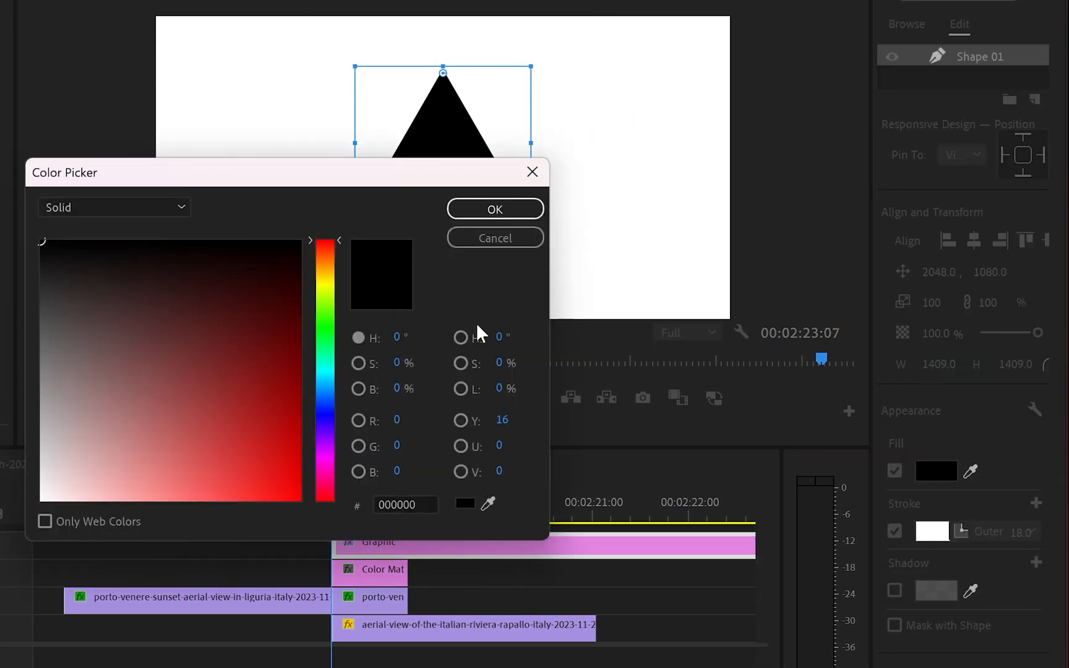
click(475, 211)
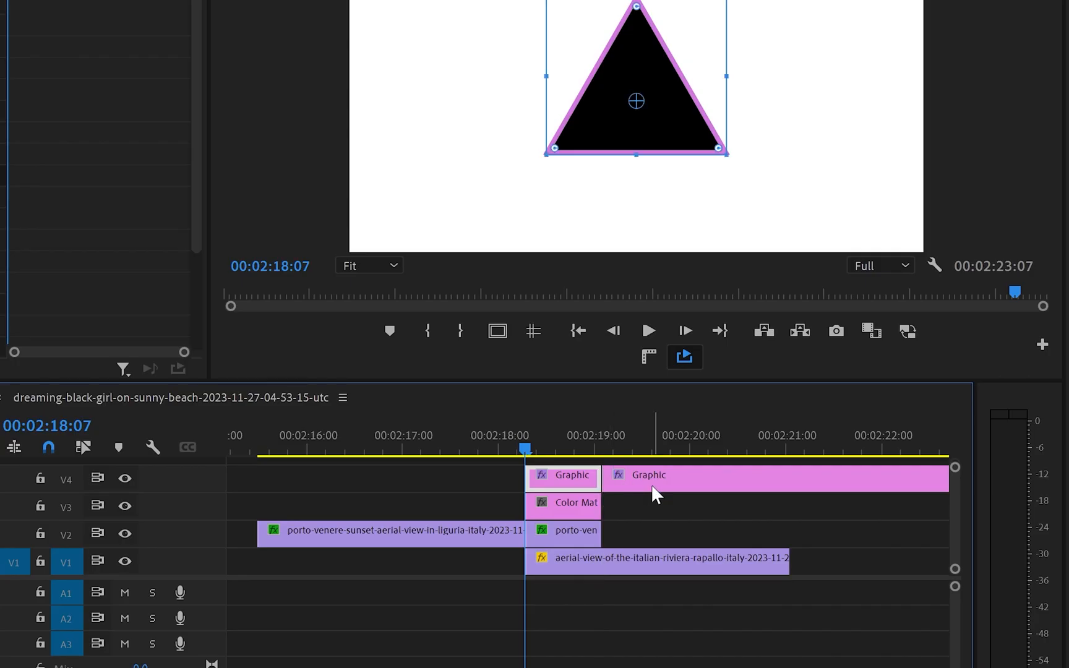
click(650, 483)
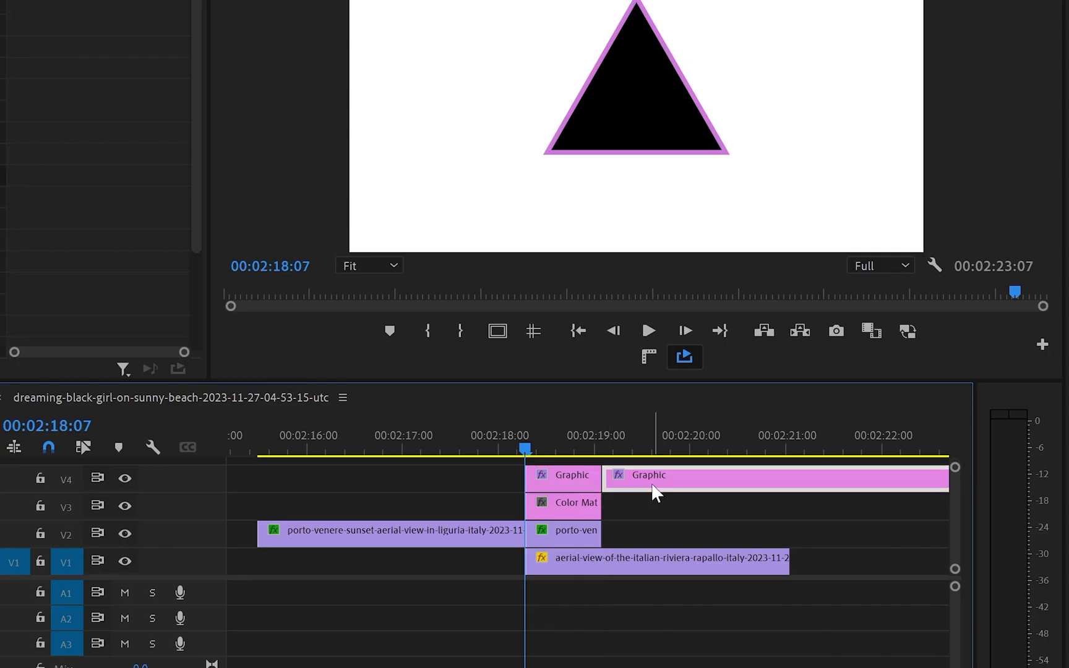
key(Delete)
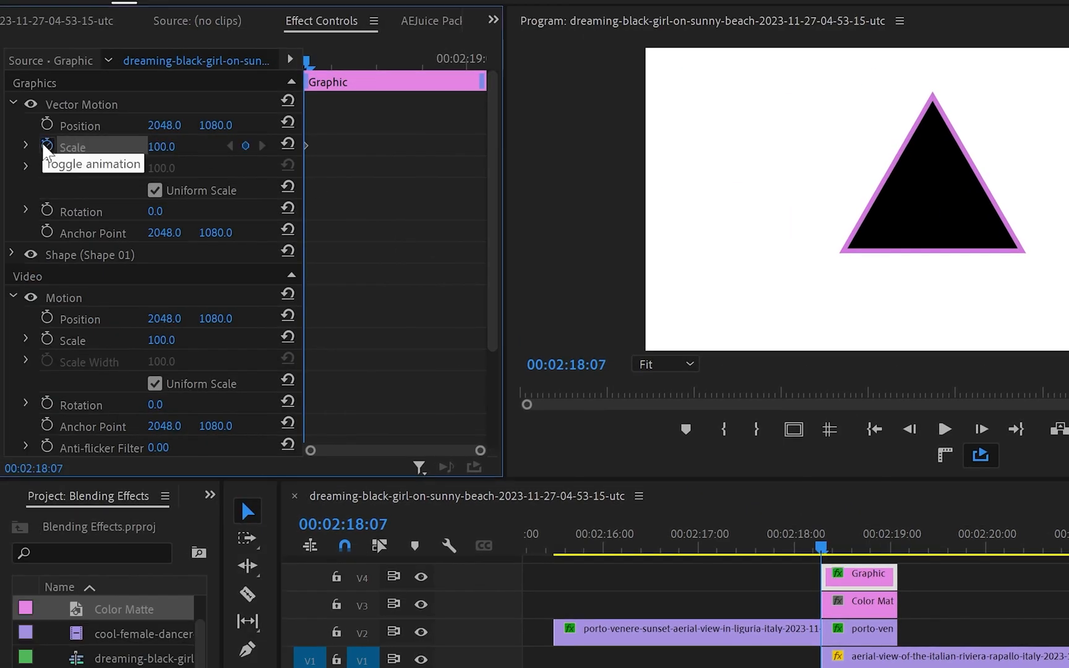
- Keyframe the triangle's Vector Motion Scale from 0 at 00:02:18:07 to 779 at 00:02:19:00, with Ease Out on the first keyframe
click(46, 146)
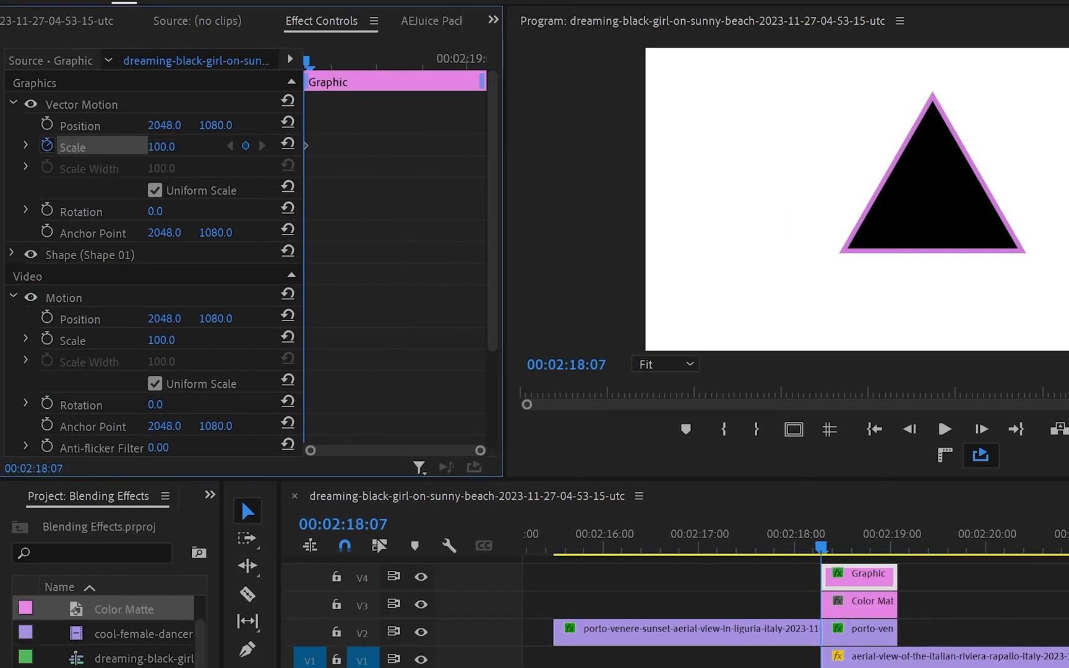
drag(161, 146, 99, 146)
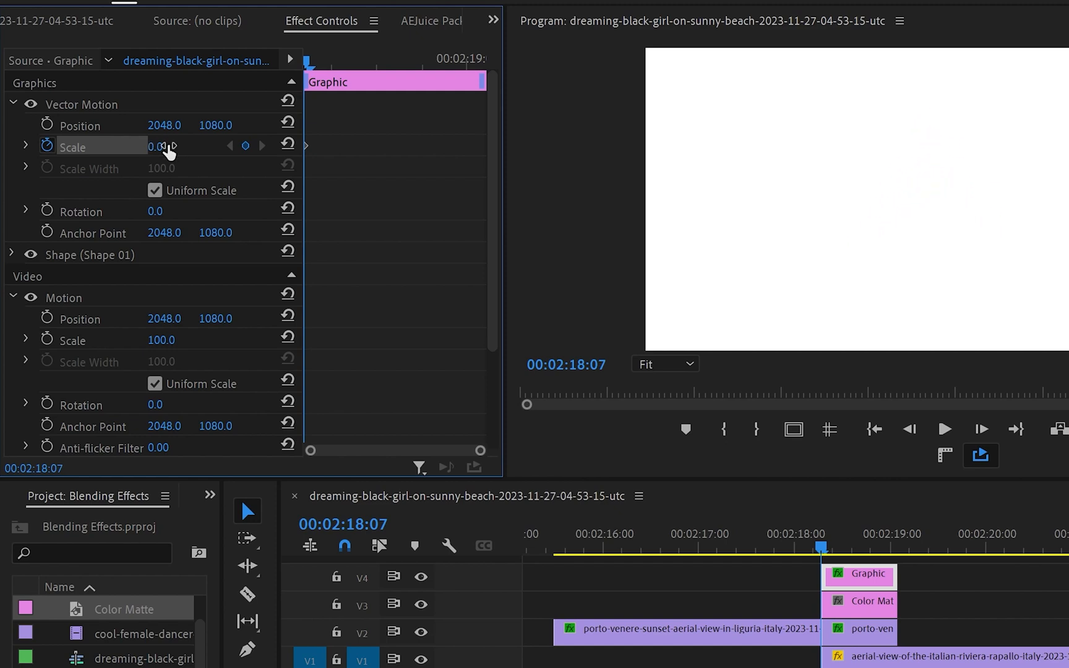
drag(305, 66, 467, 69)
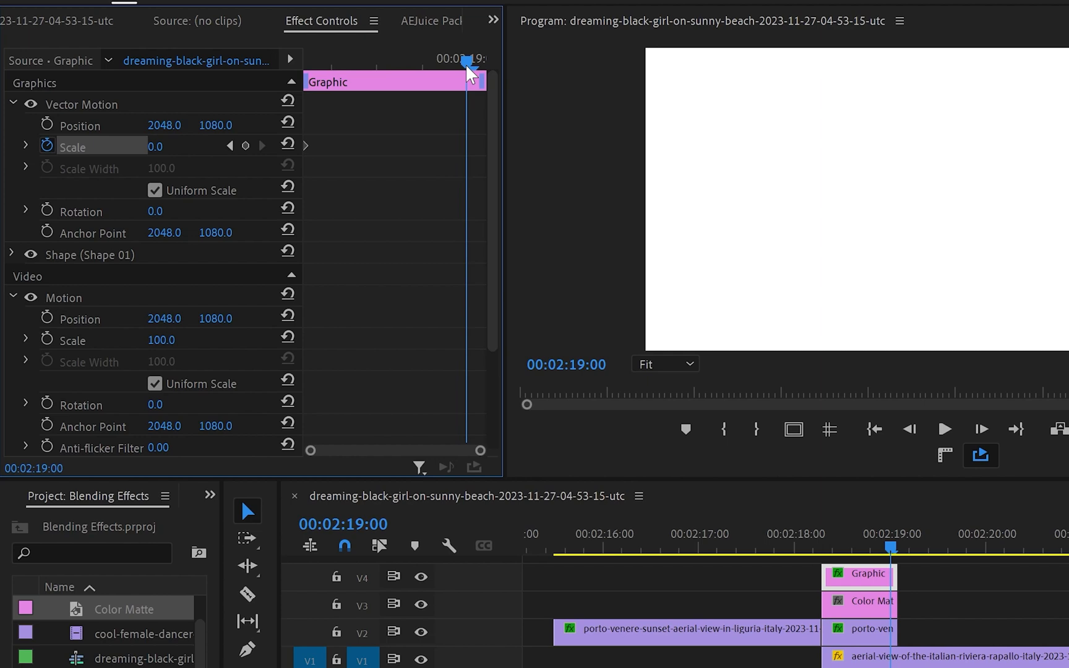
drag(152, 139, 371, 139)
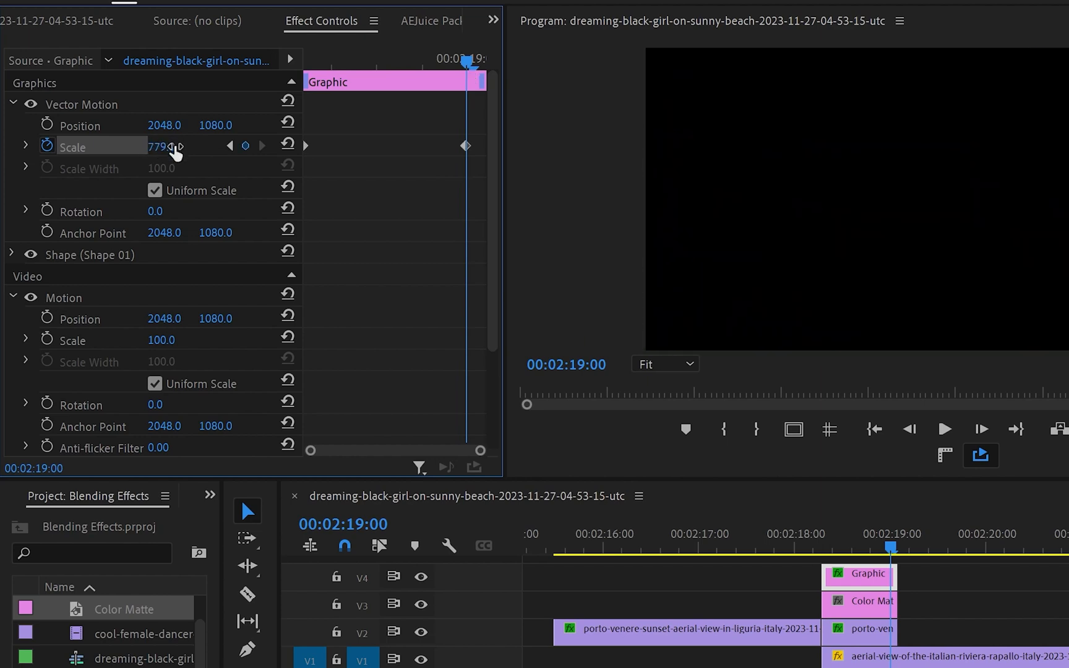
right_click(305, 147)
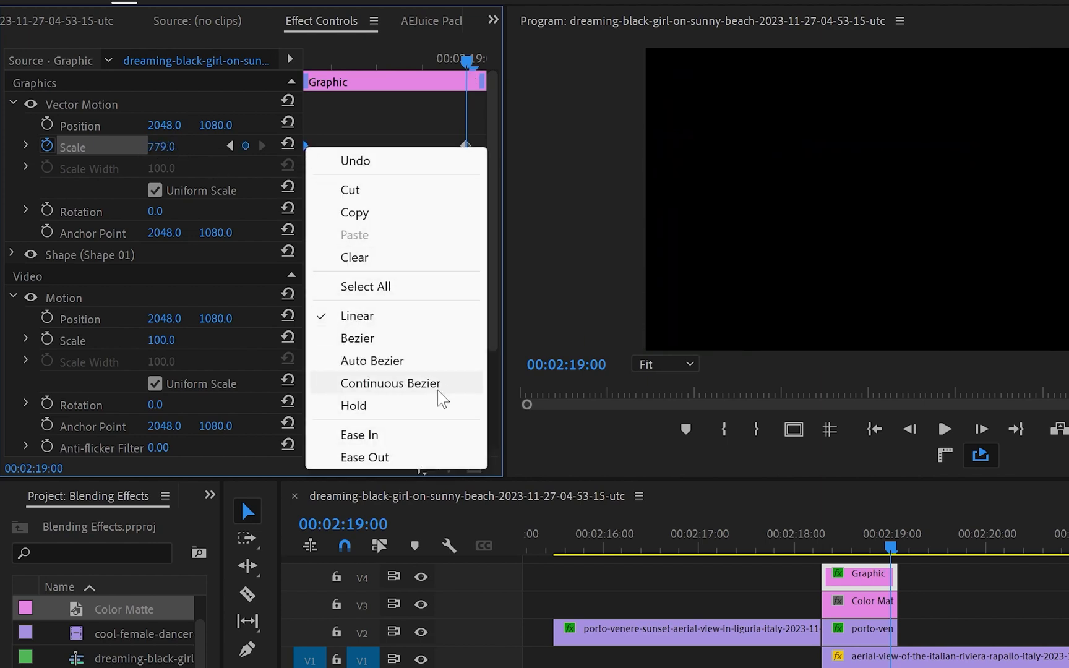
click(440, 458)
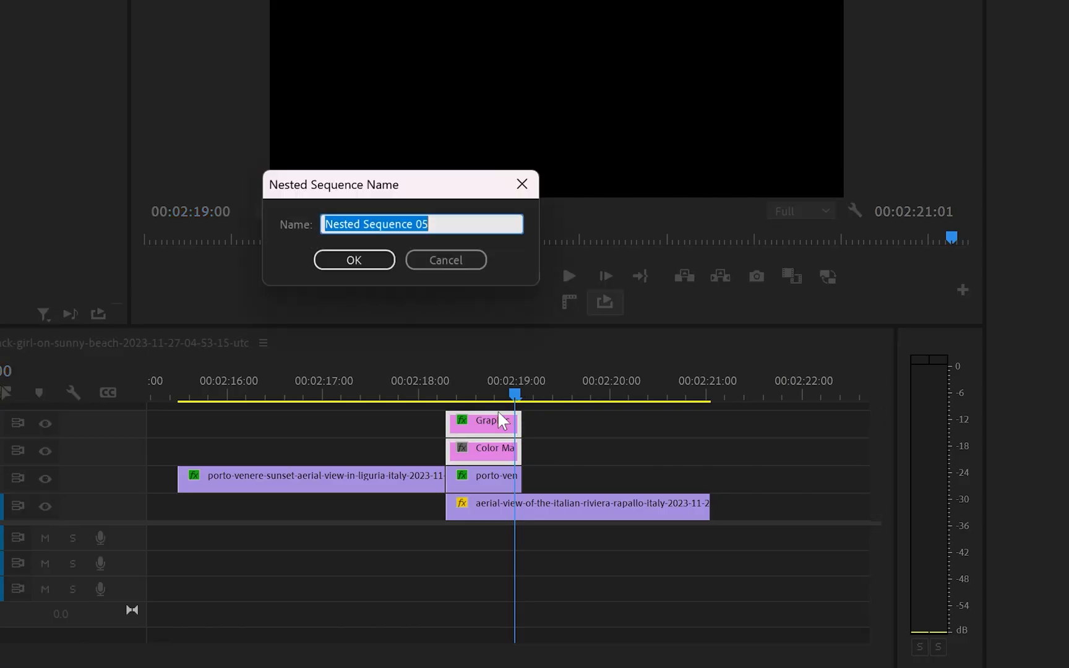
- Nest the triangle graphic and color matte into a sequence named "transition"
text(transition)
key(Return)
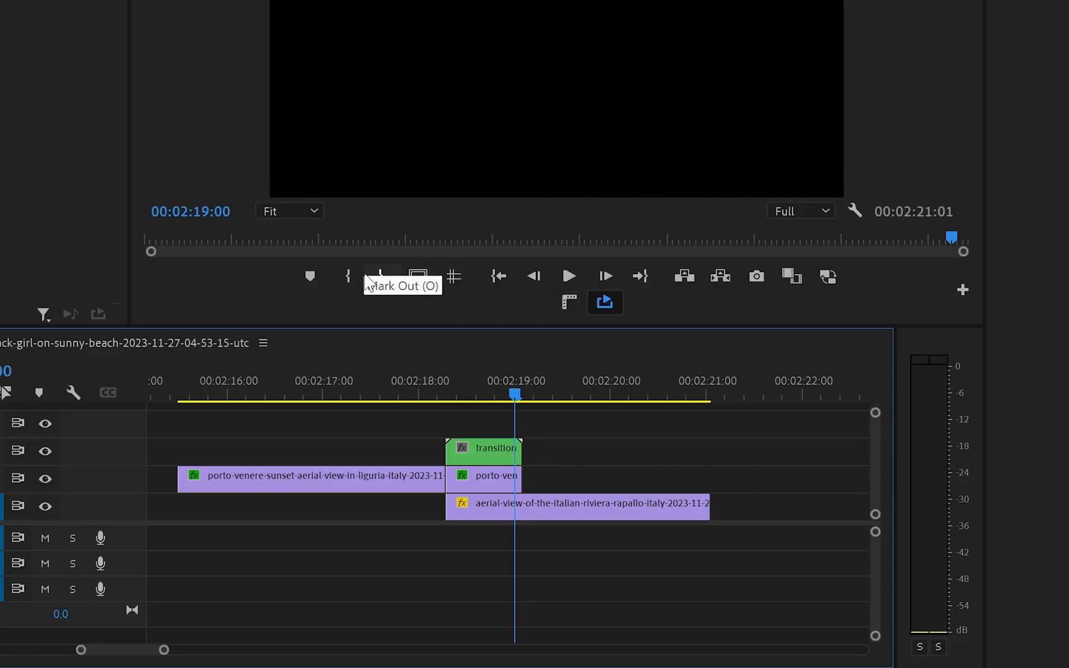
- Find the Track Matte Key effect and apply it to the short Porto Venere segment on V2
key(shift+7)
click(136, 368)
text(mat key)
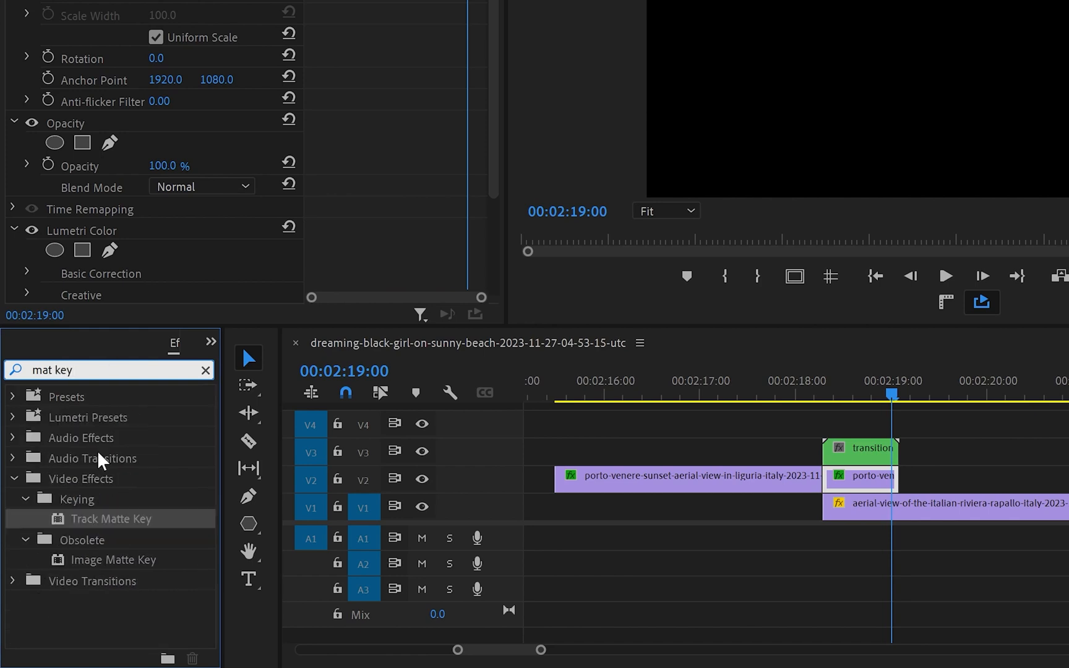
drag(100, 522, 862, 479)
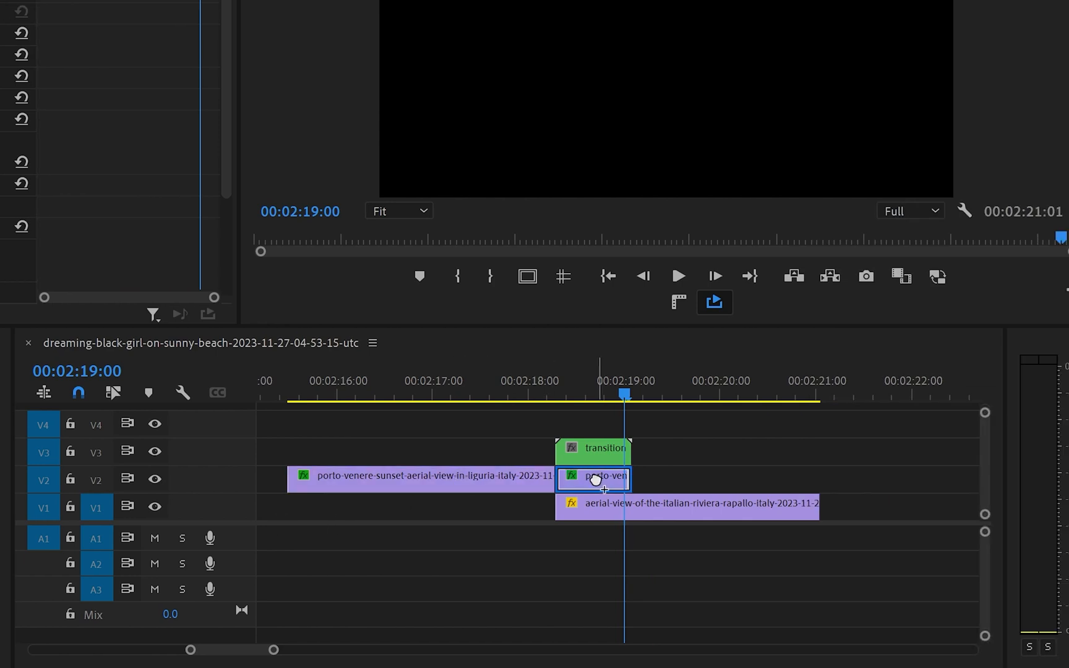
drag(595, 479, 596, 483)
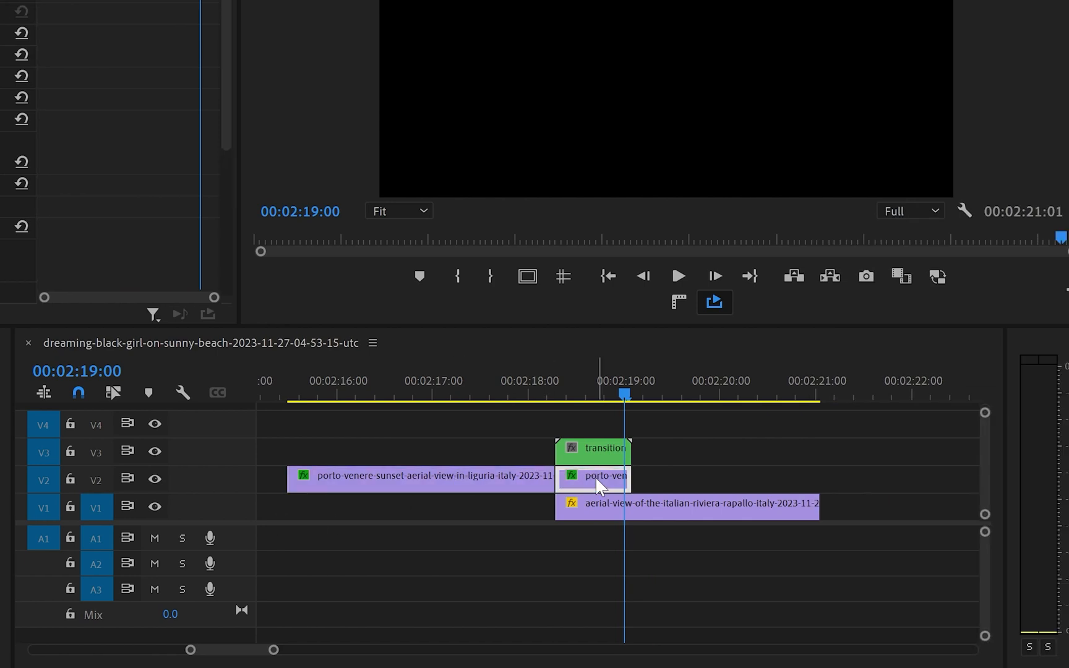
- Set the Track Matte Key's matte to Video 3 and its Composite Using option to Matte Luma
scroll(389, 299, down, 8)
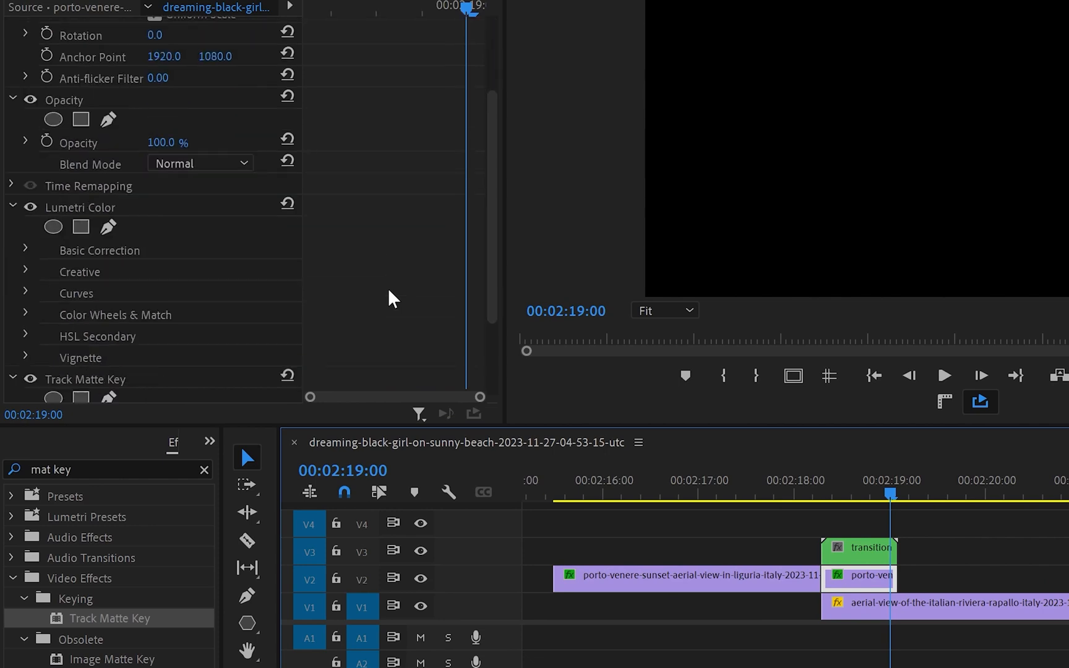
click(223, 301)
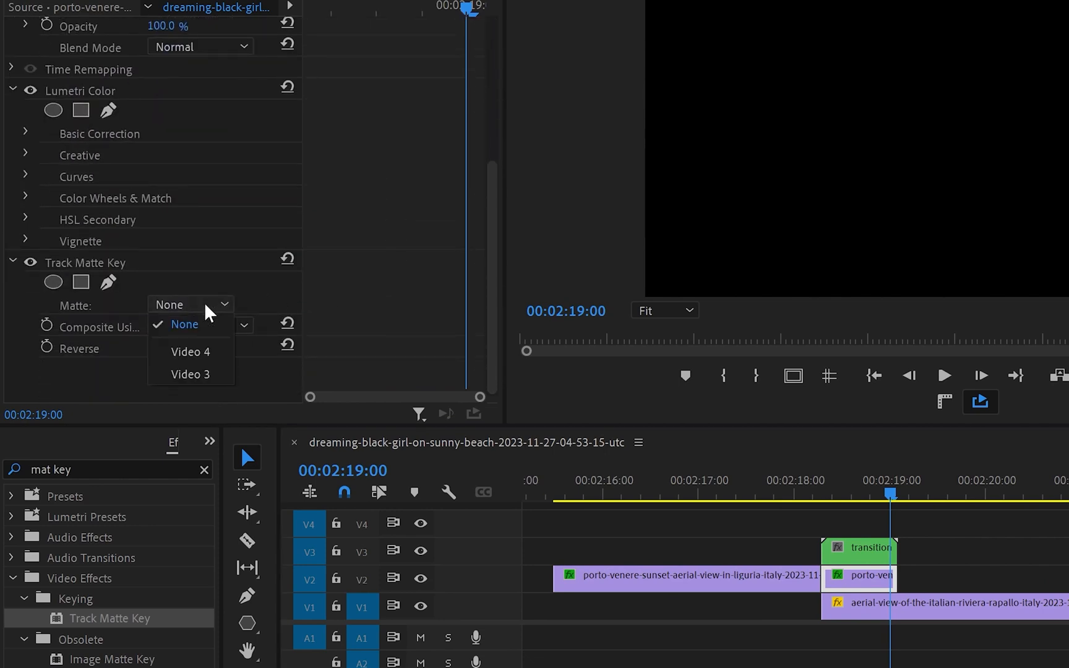
click(207, 376)
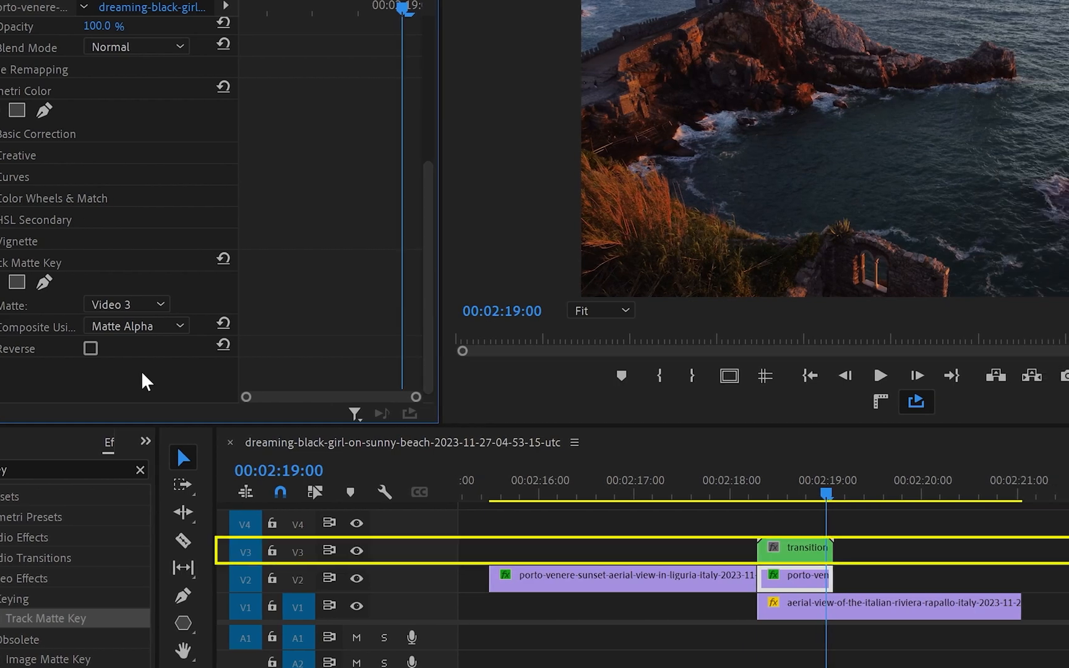
click(154, 326)
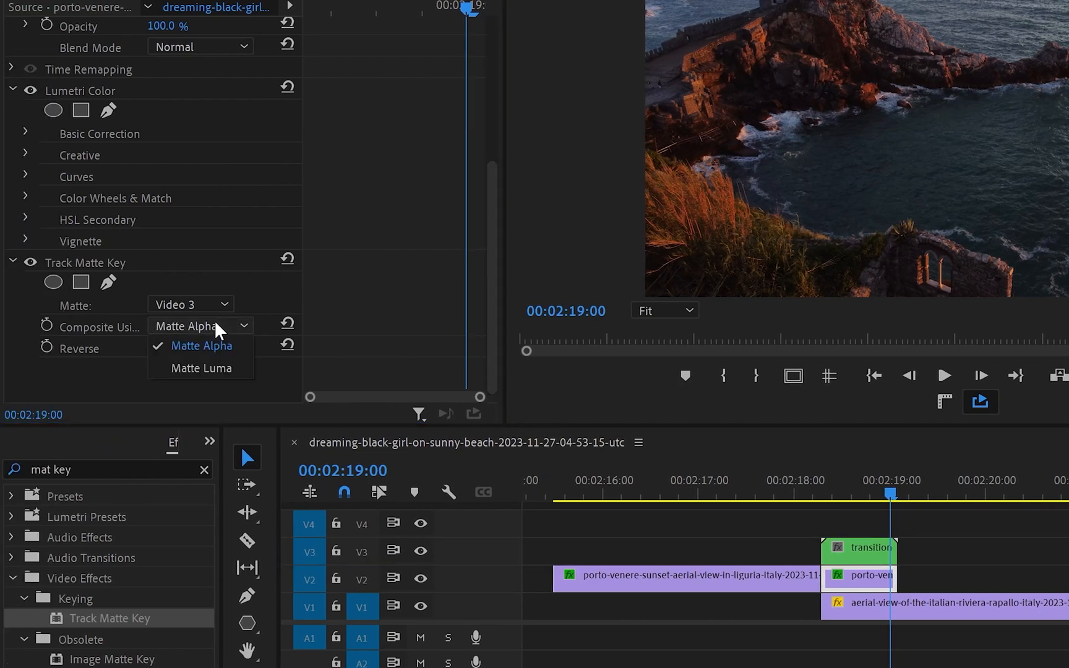
click(220, 367)
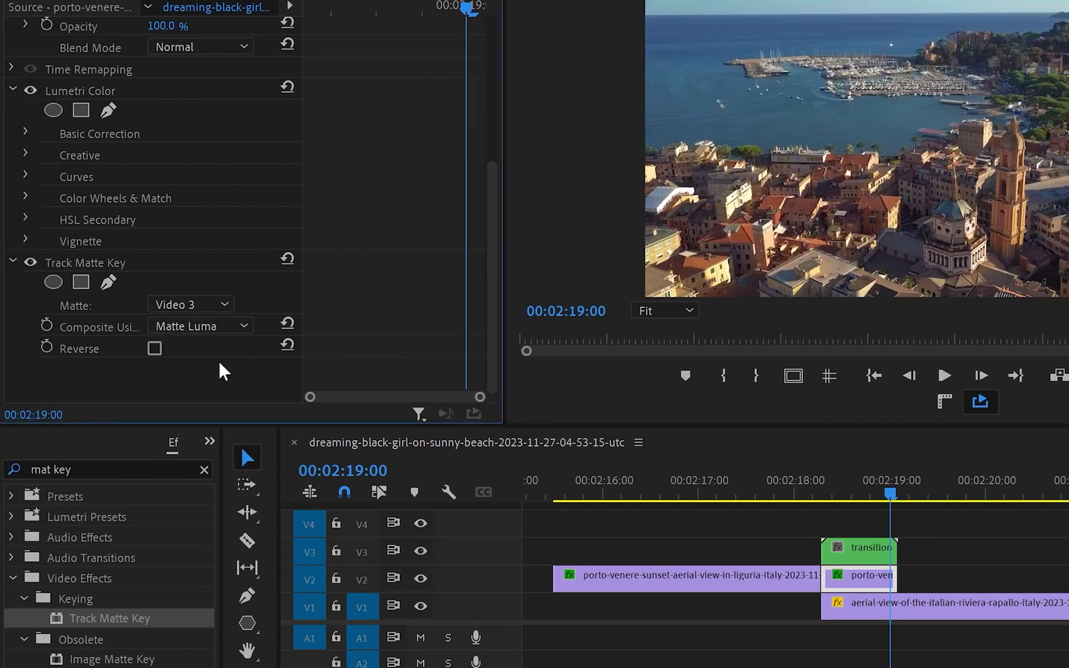